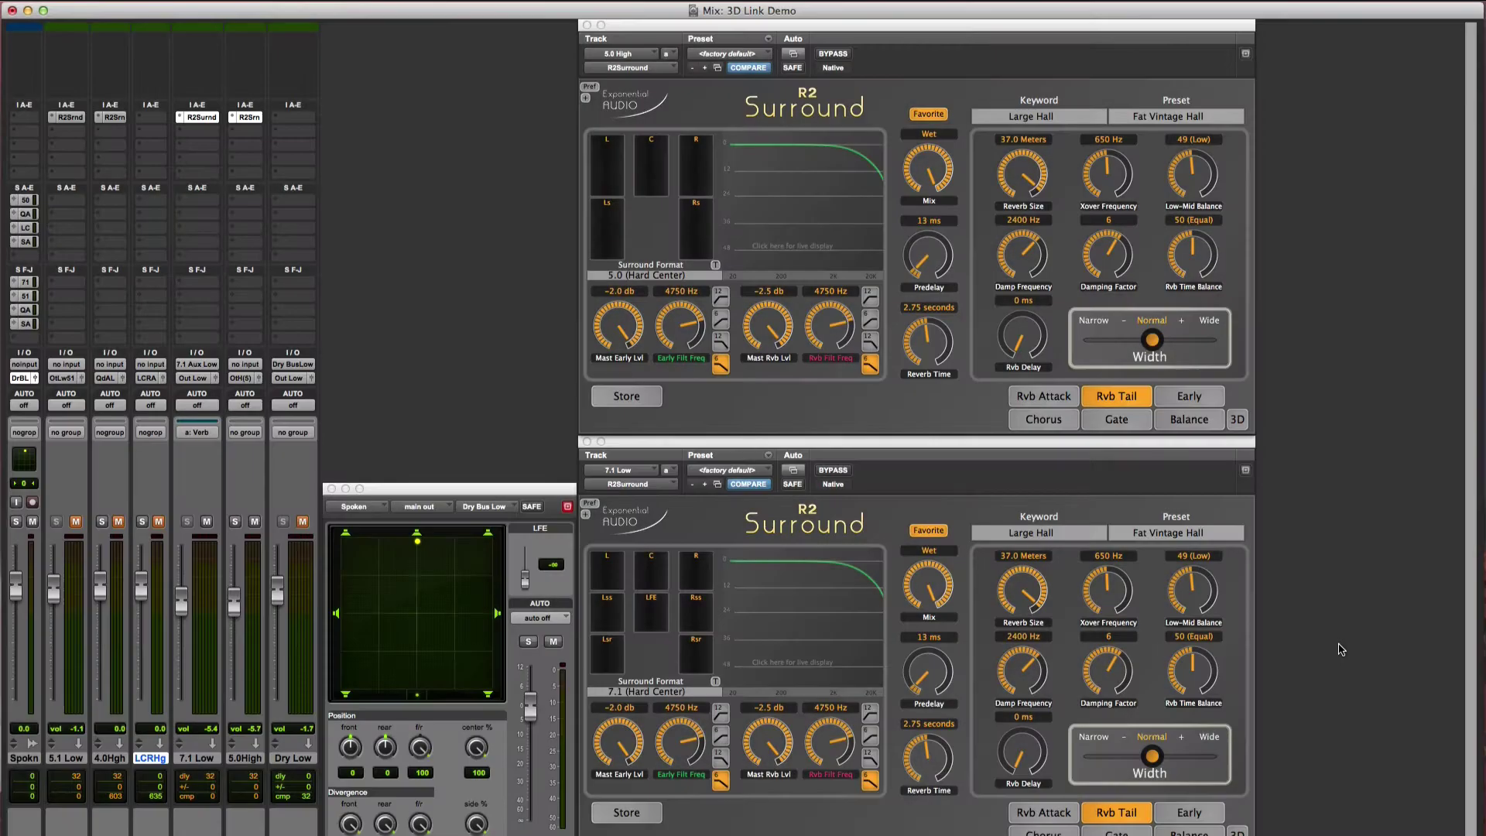
Start playback, show the 3D settings of both reverbs, and list the upper reverb's link targets.
key("space")
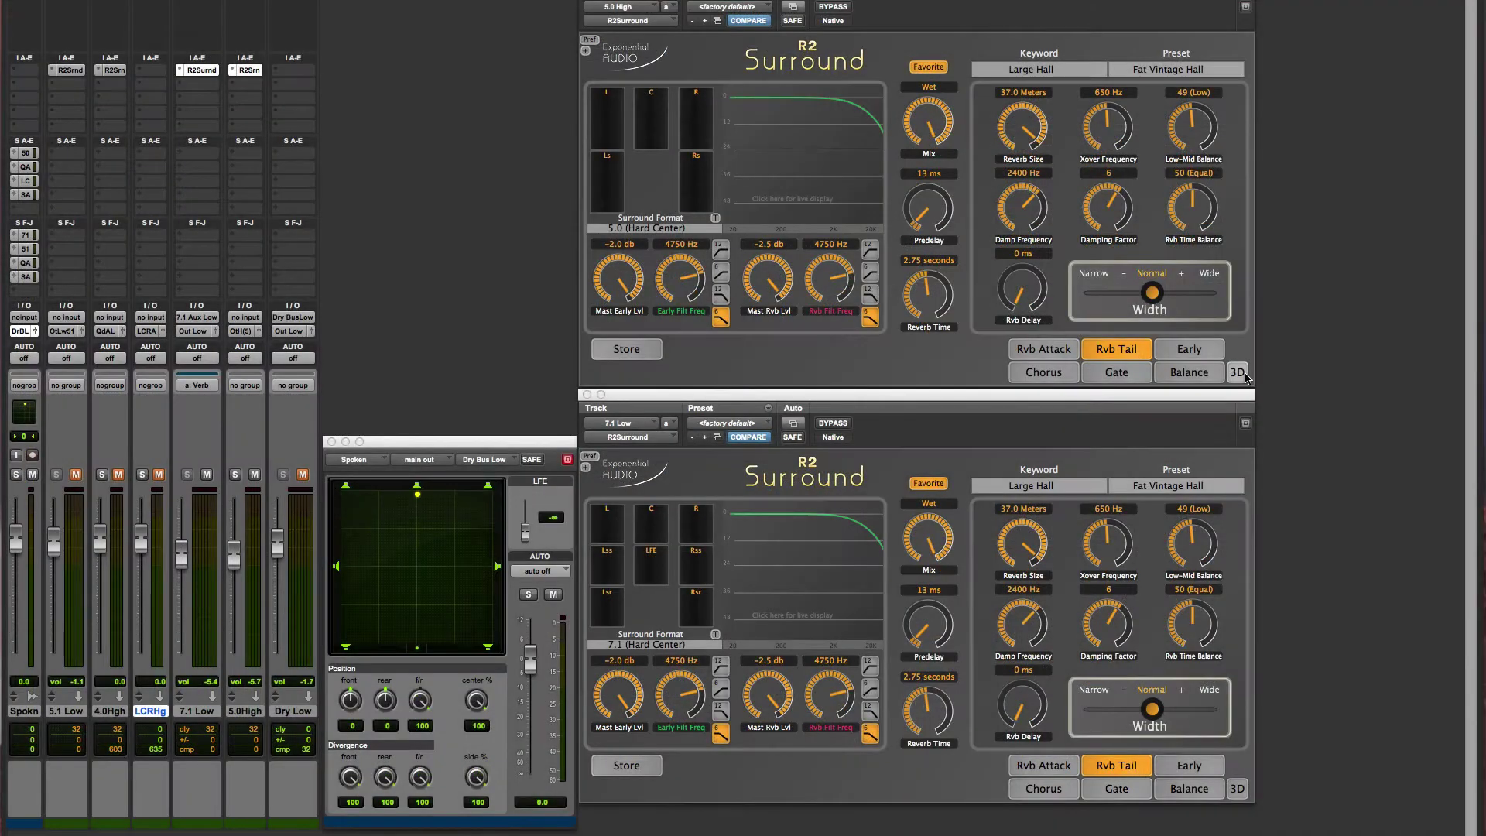
left_click(1242, 373)
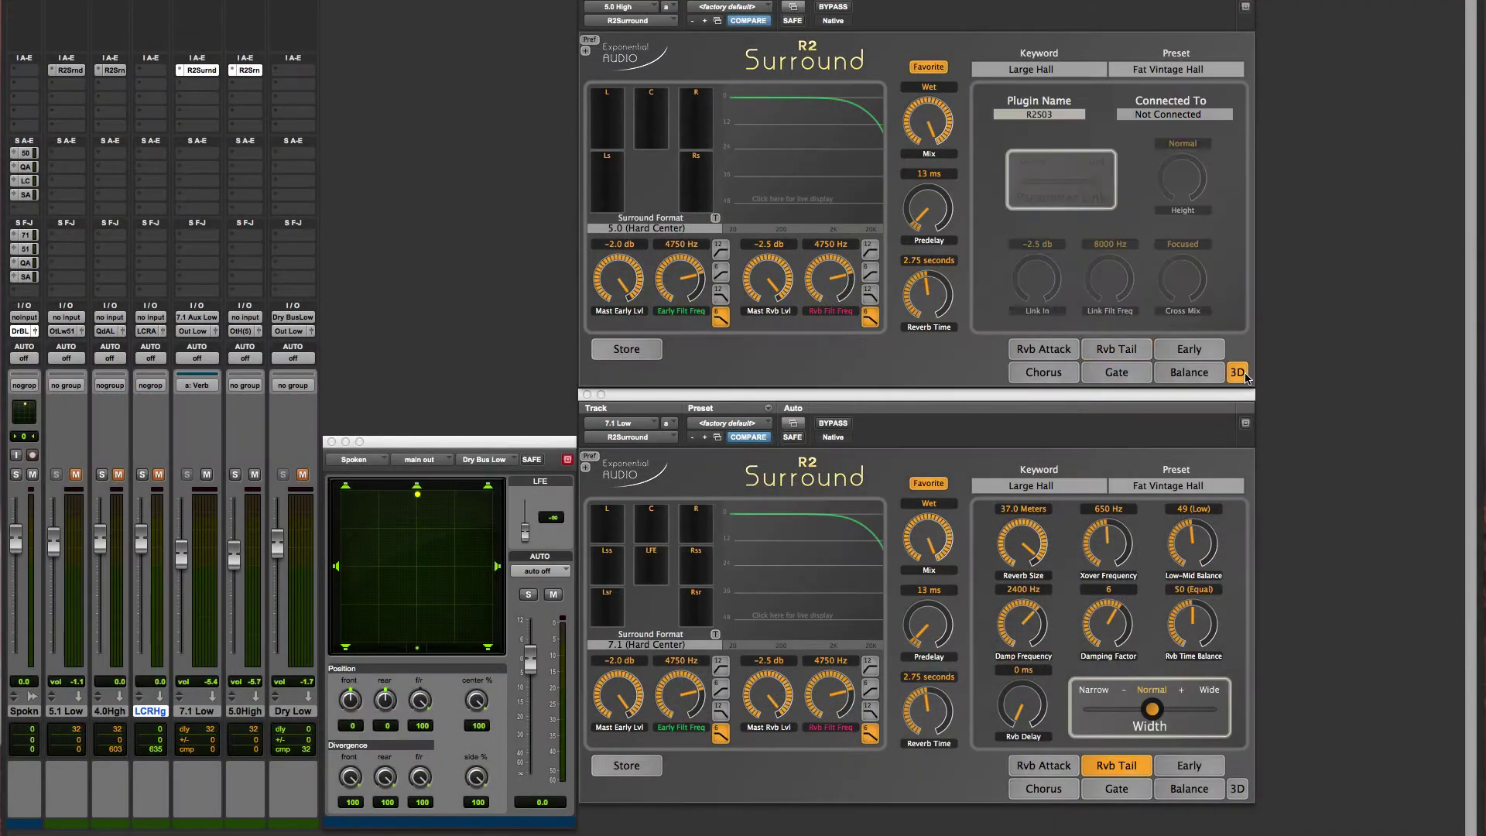
left_click(1246, 791)
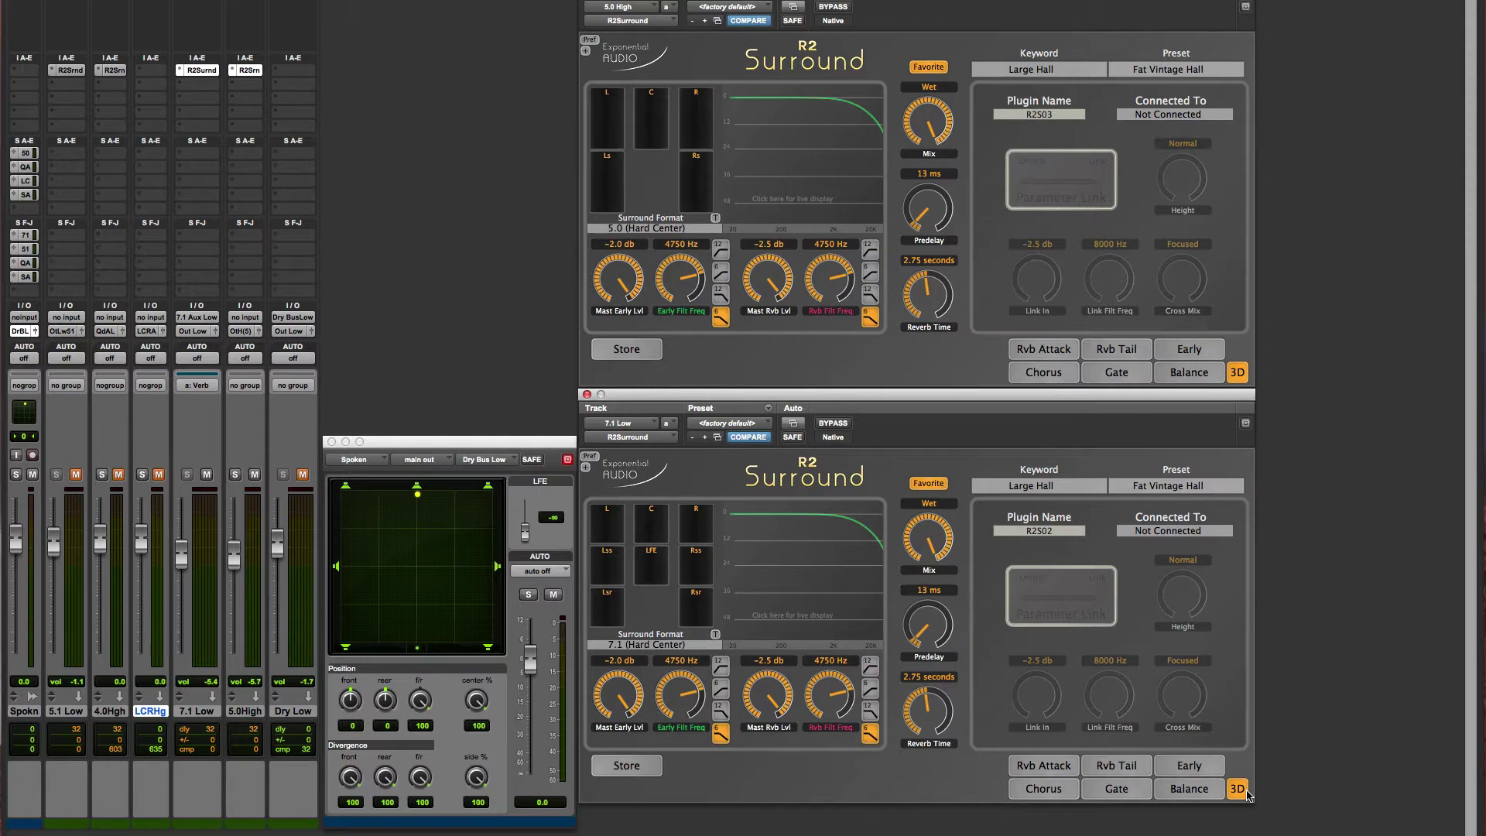
left_click(1170, 115)
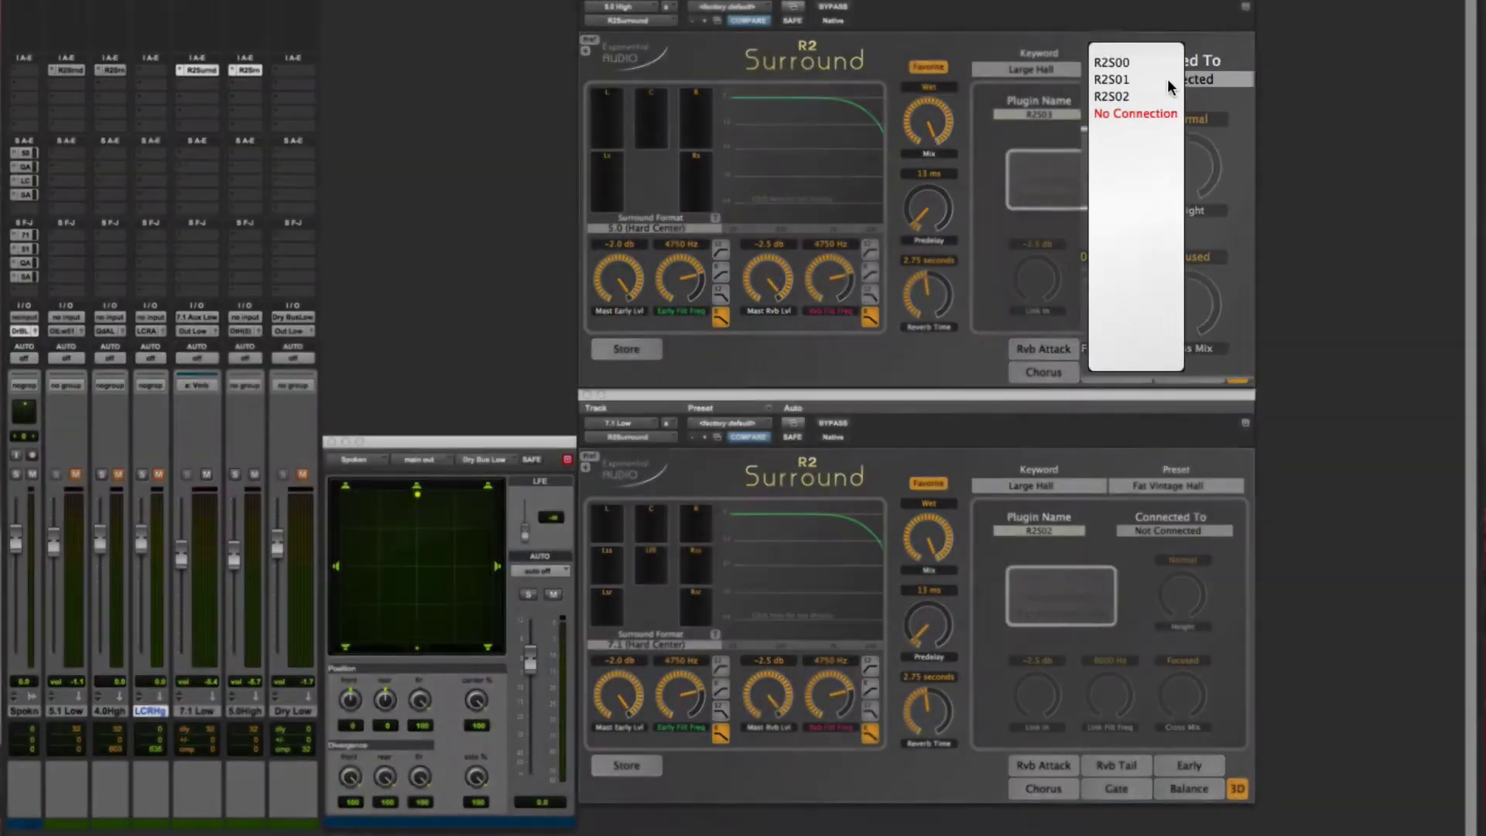
Close the connection list without choosing and rename the upper reverb 'High Dla Reverb'.
left_click(1356, 502)
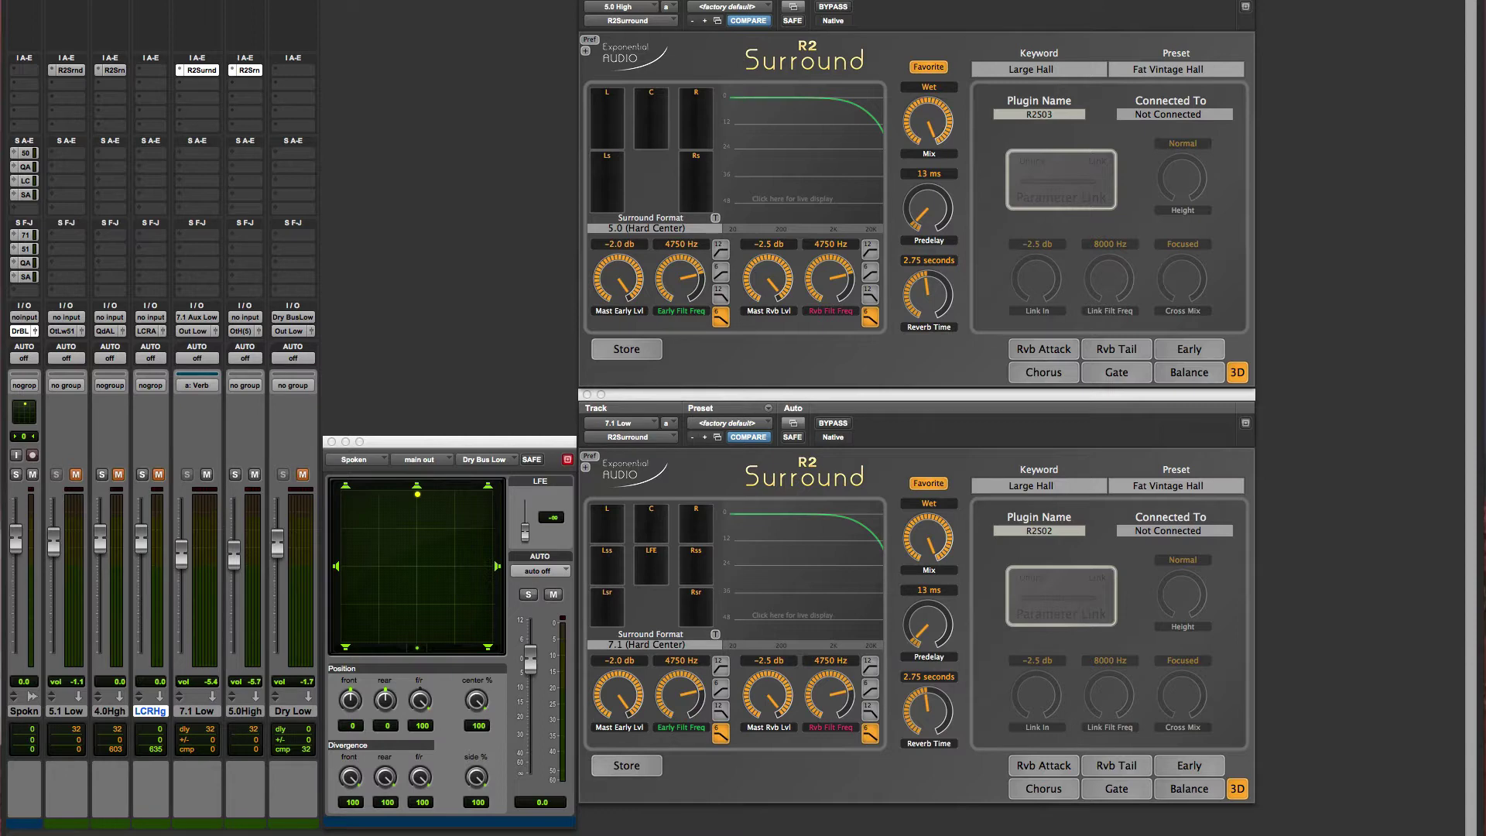
left_click(1072, 530)
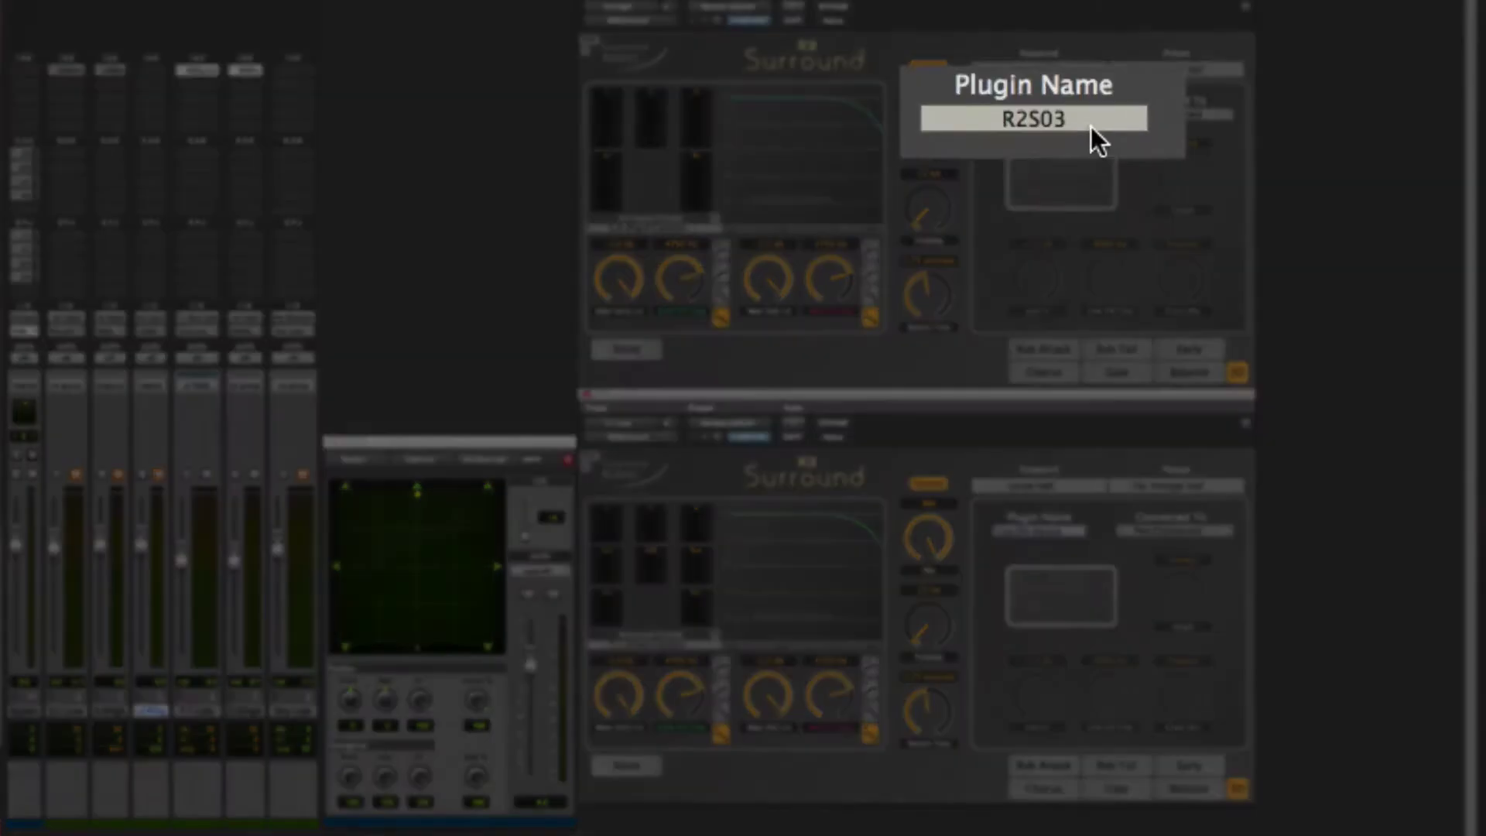
left_click(1061, 114)
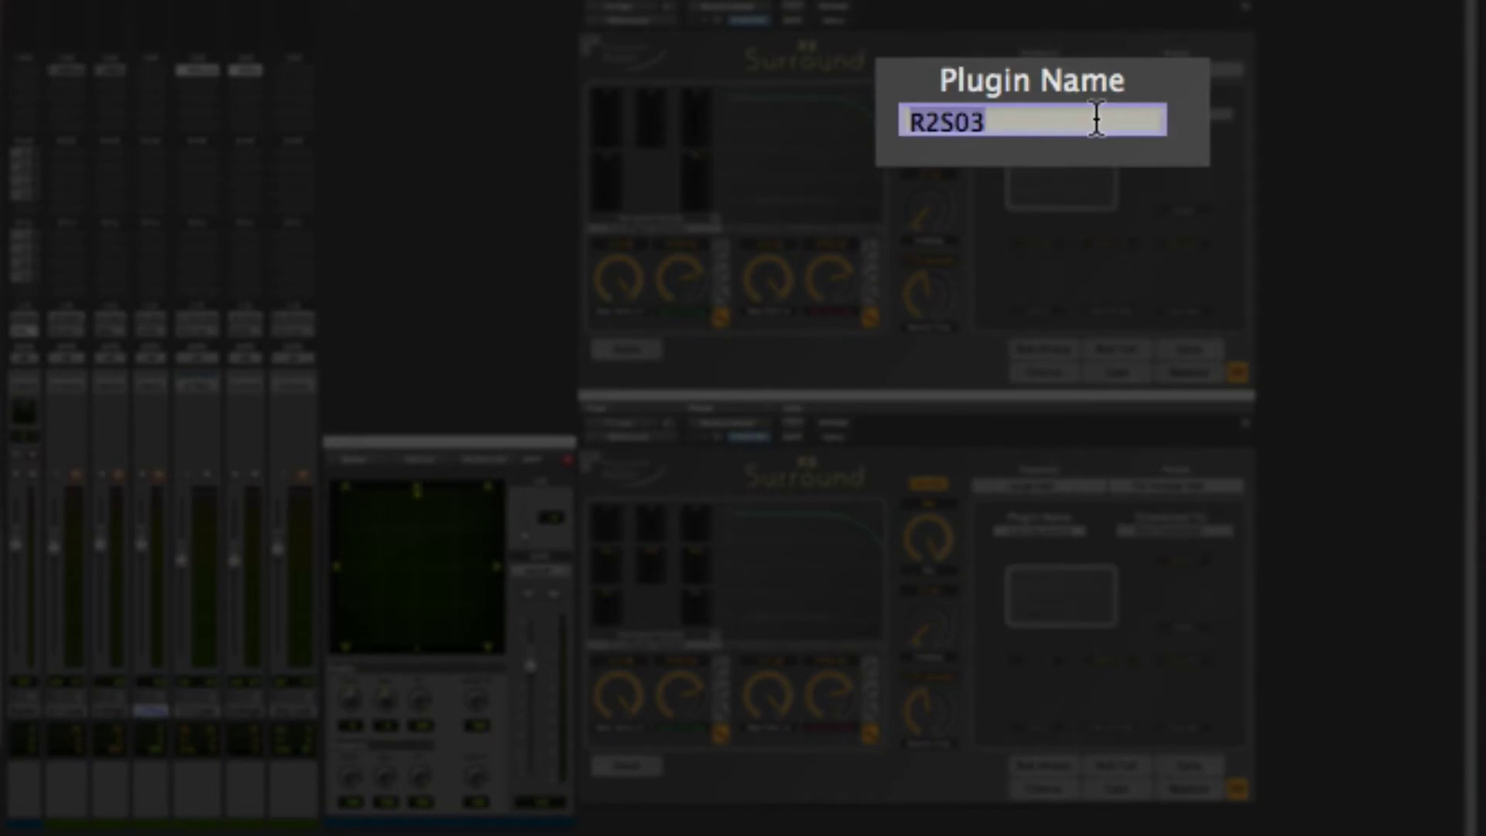
type("High Dlg Rever")
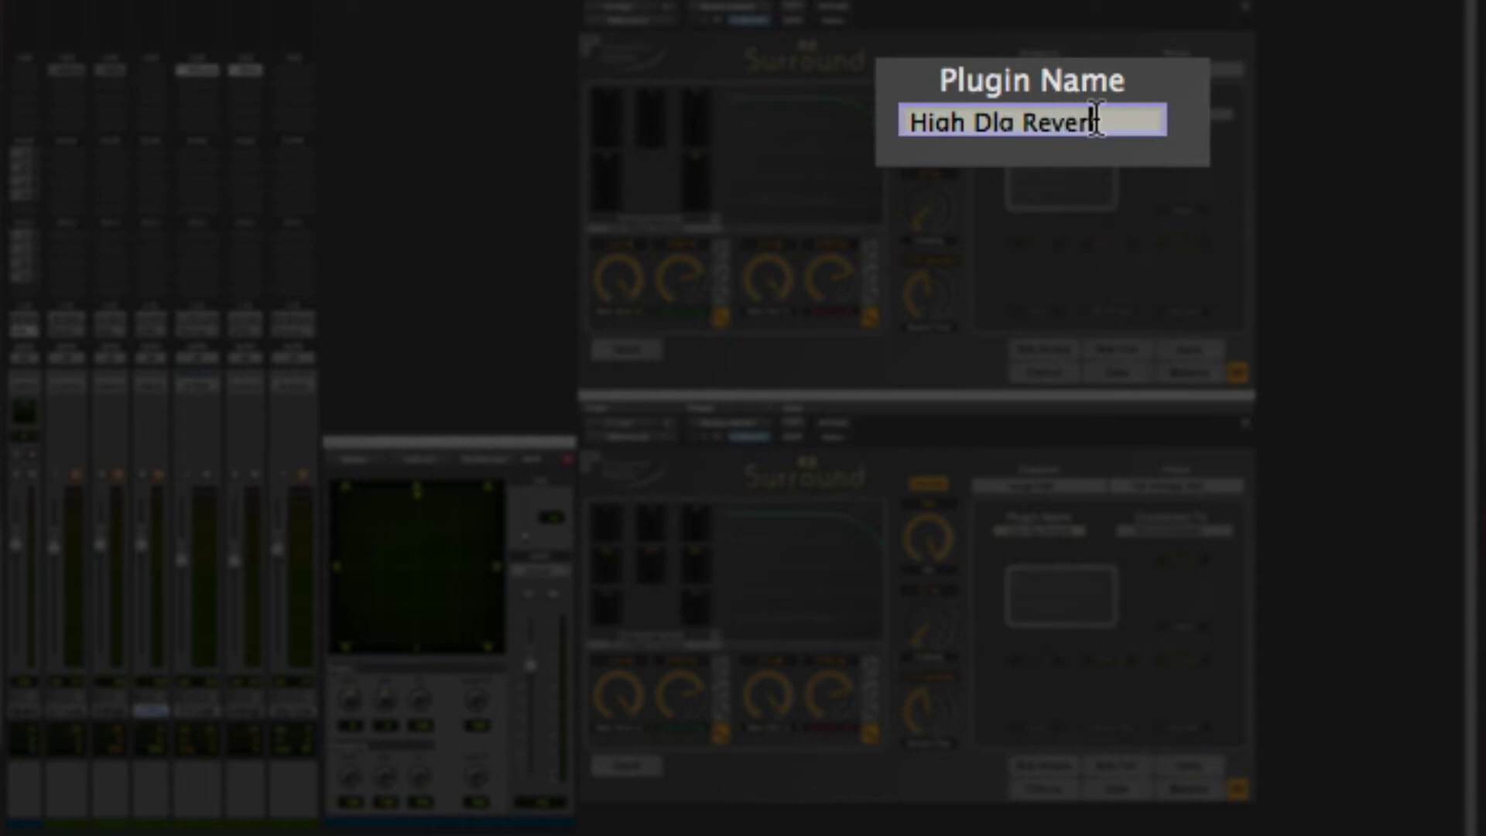
type("b")
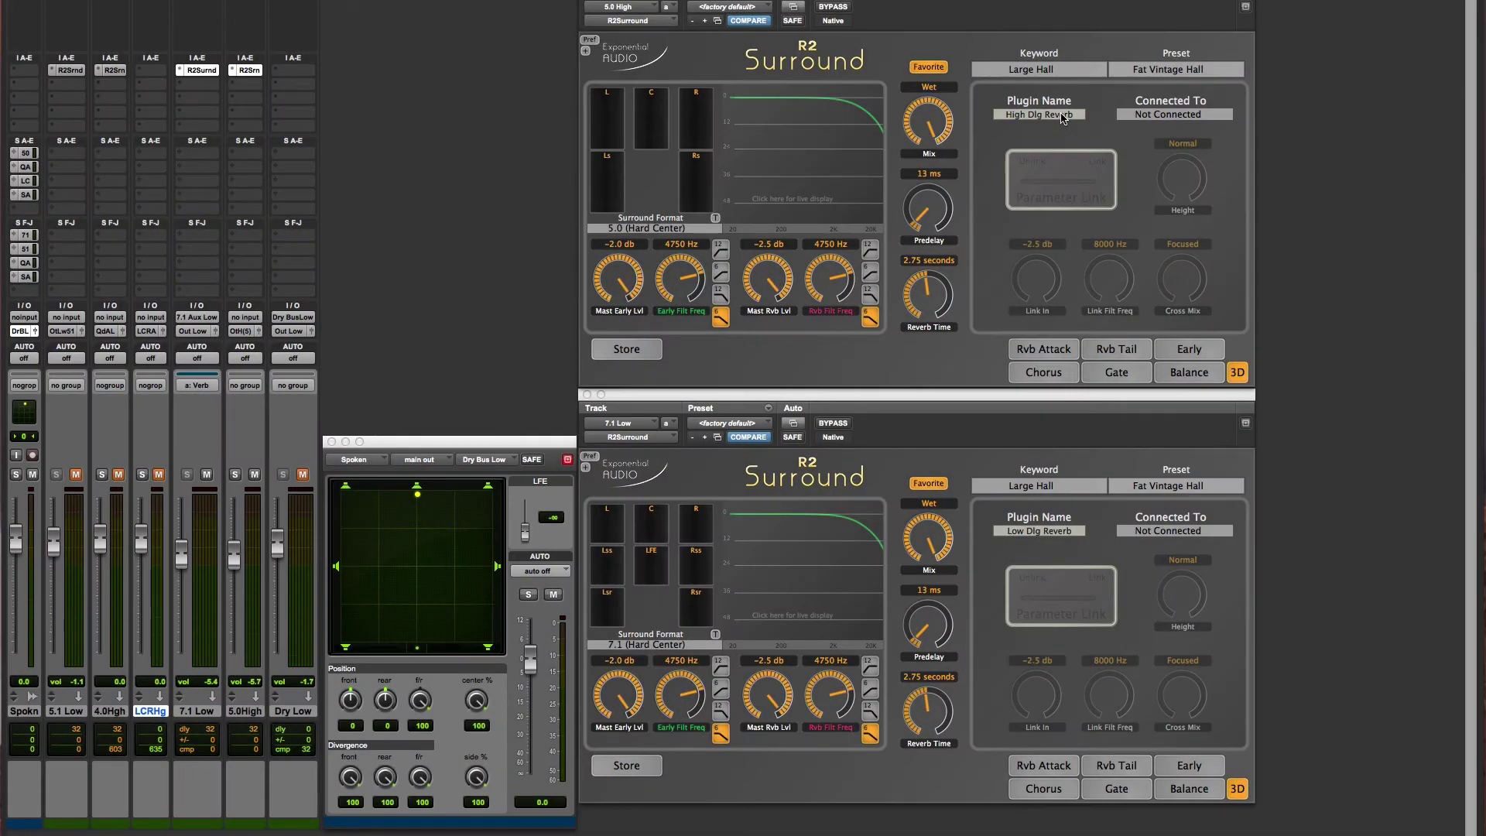
Connect High Dlg Reverb to Low Dlg Reverb as a 3D pair and start playback.
left_click(1196, 117)
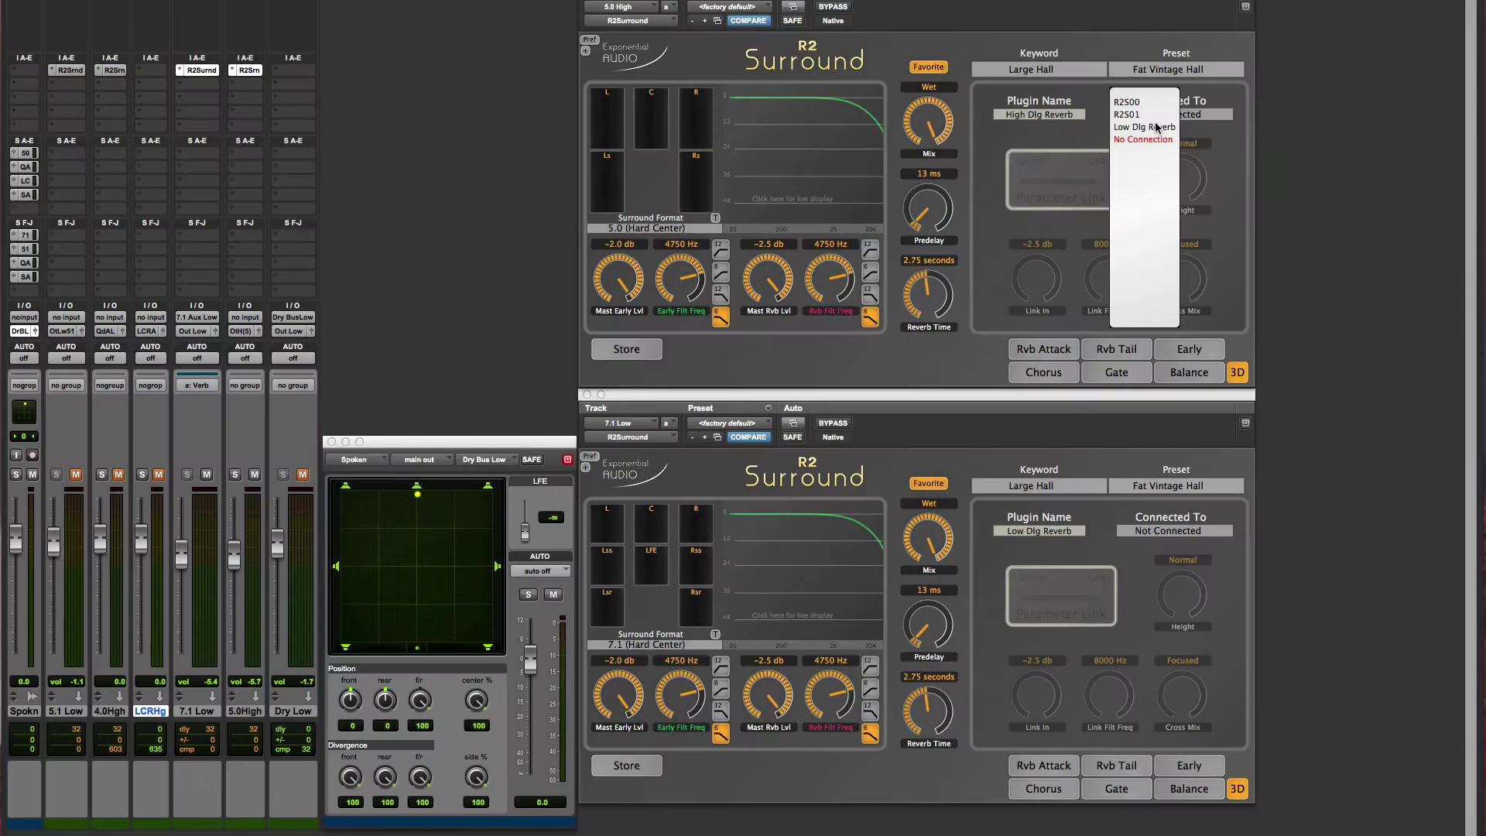
left_click(1157, 127)
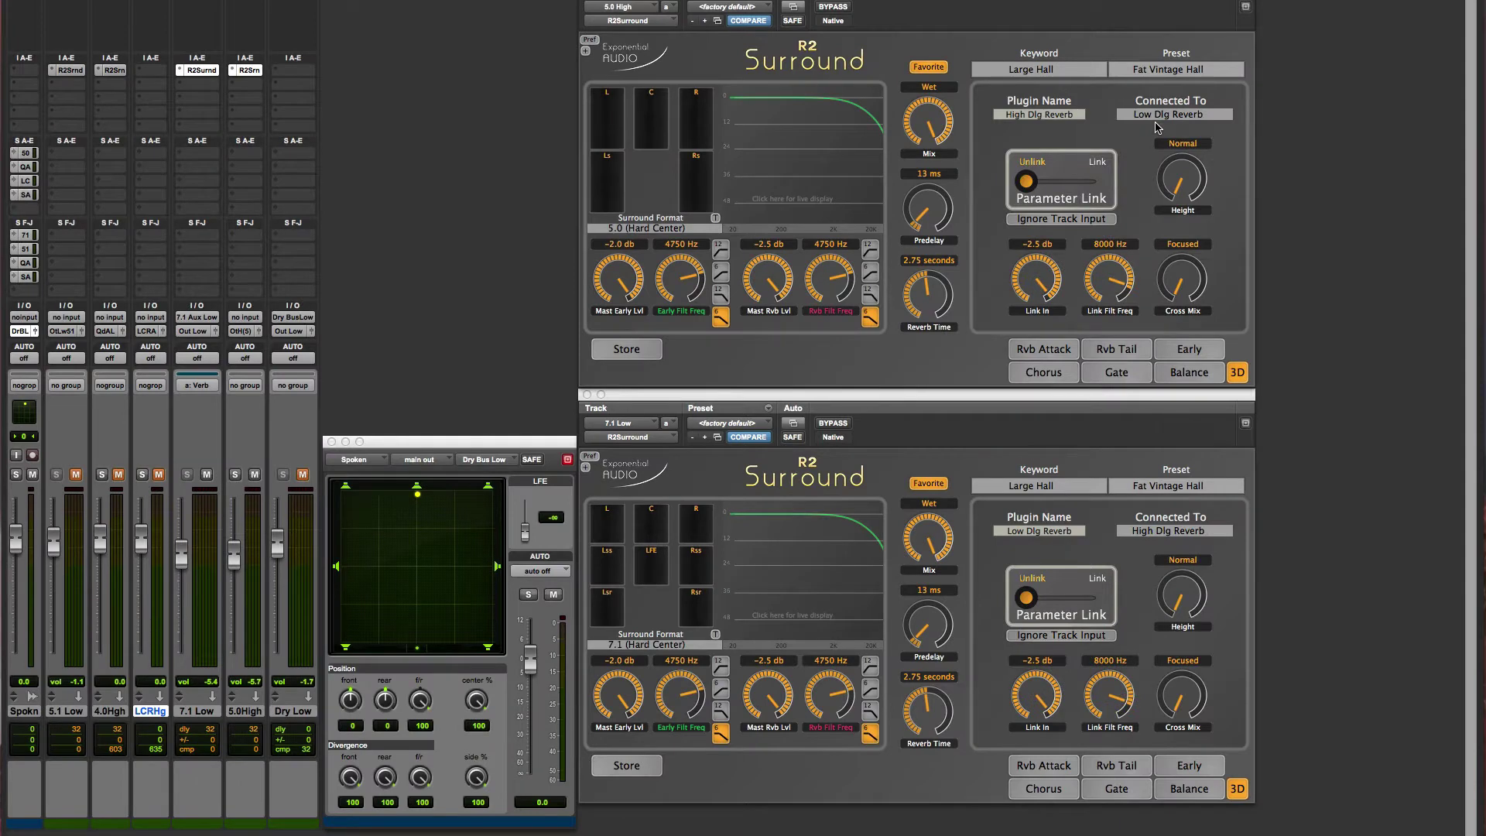
key("space")
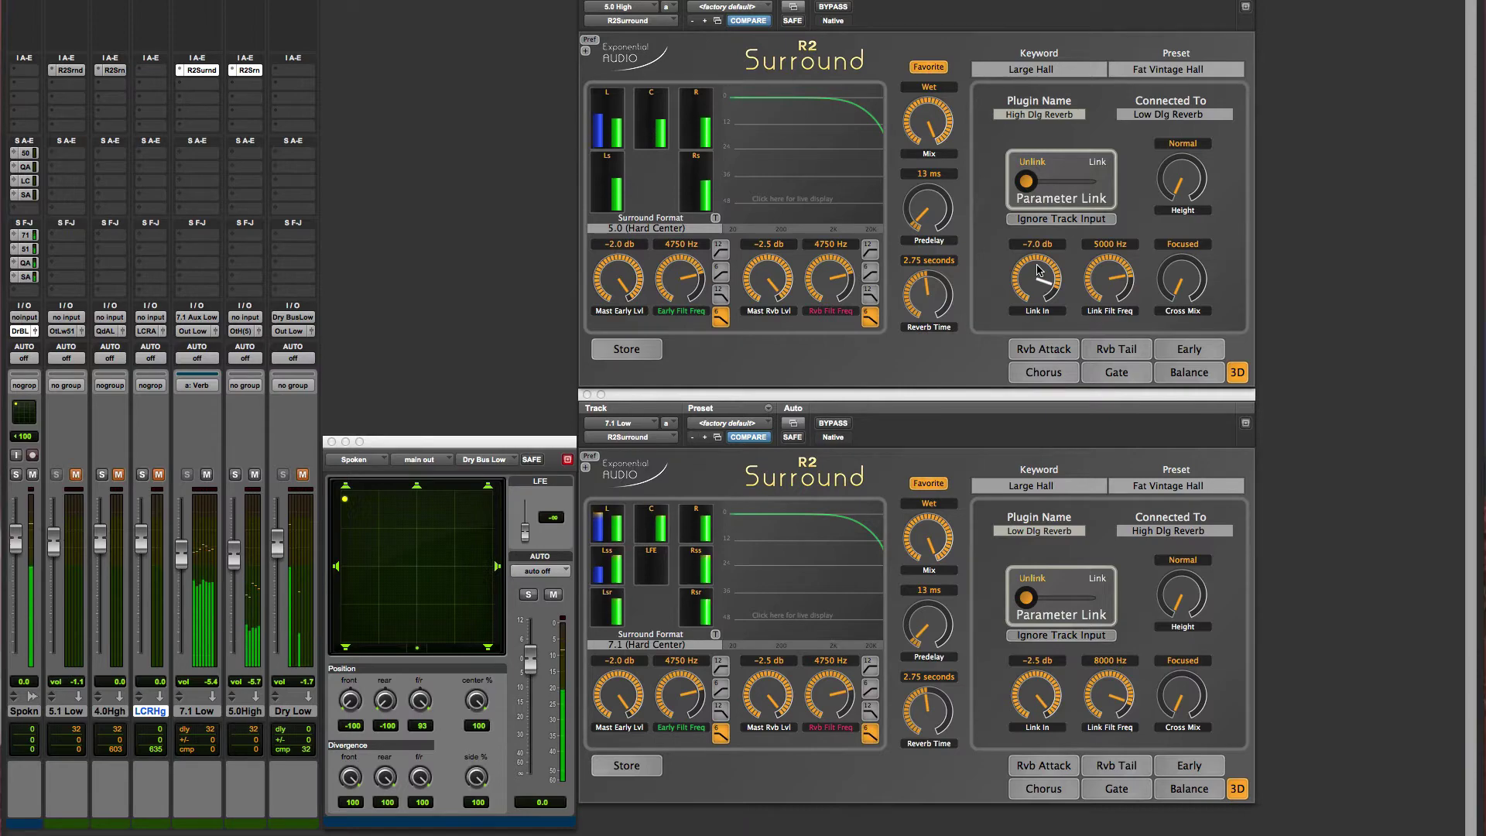
Set High Dlg Reverb's Link In to -2.5 dB and its link filter to 9500 Hz.
left_click_drag(1038, 270, 1066, 379)
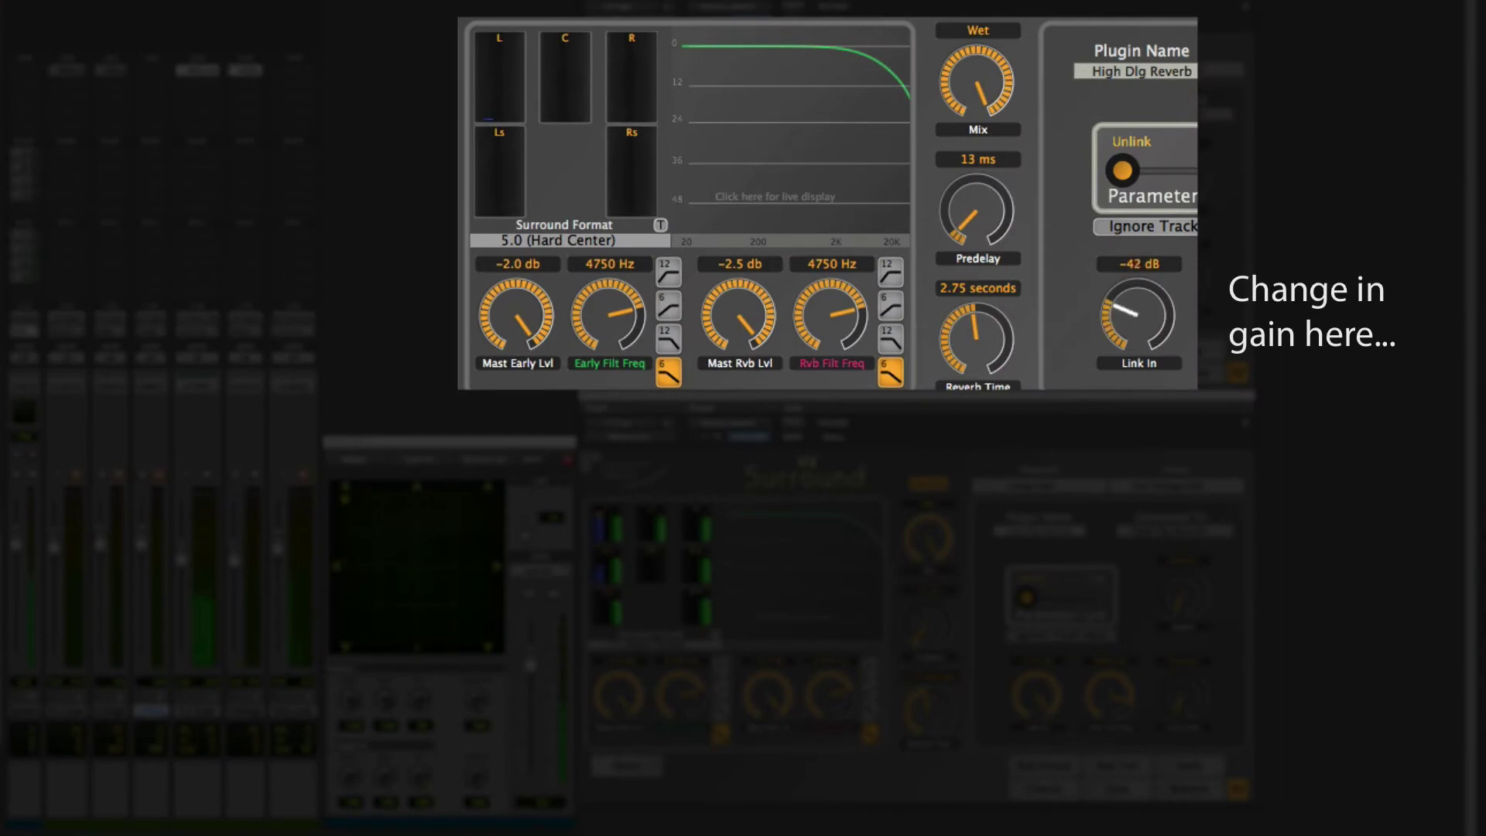
left_click_drag(1148, 402, 1117, 267)
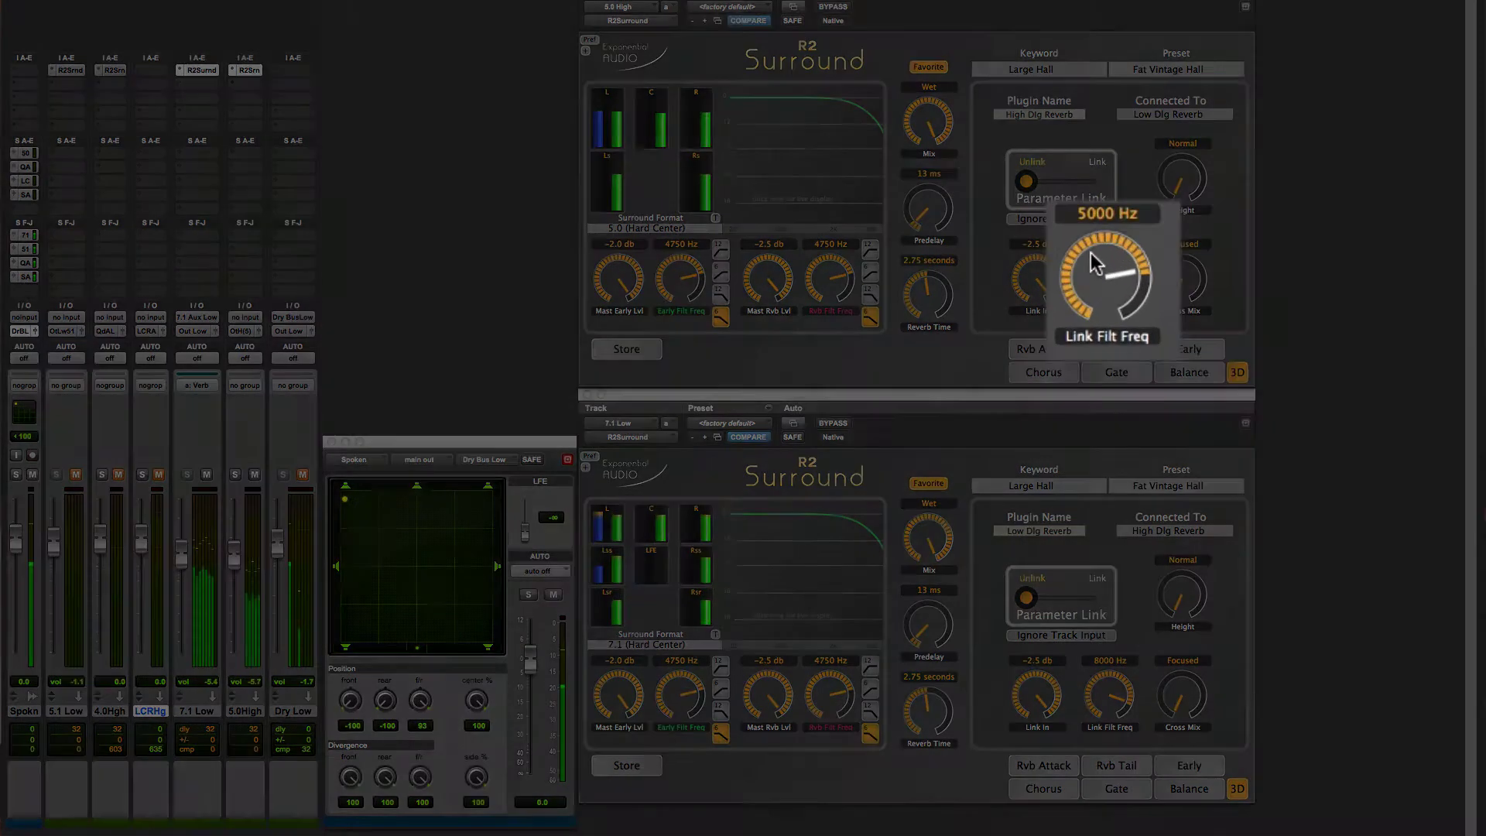
left_click_drag(1101, 267, 1097, 187)
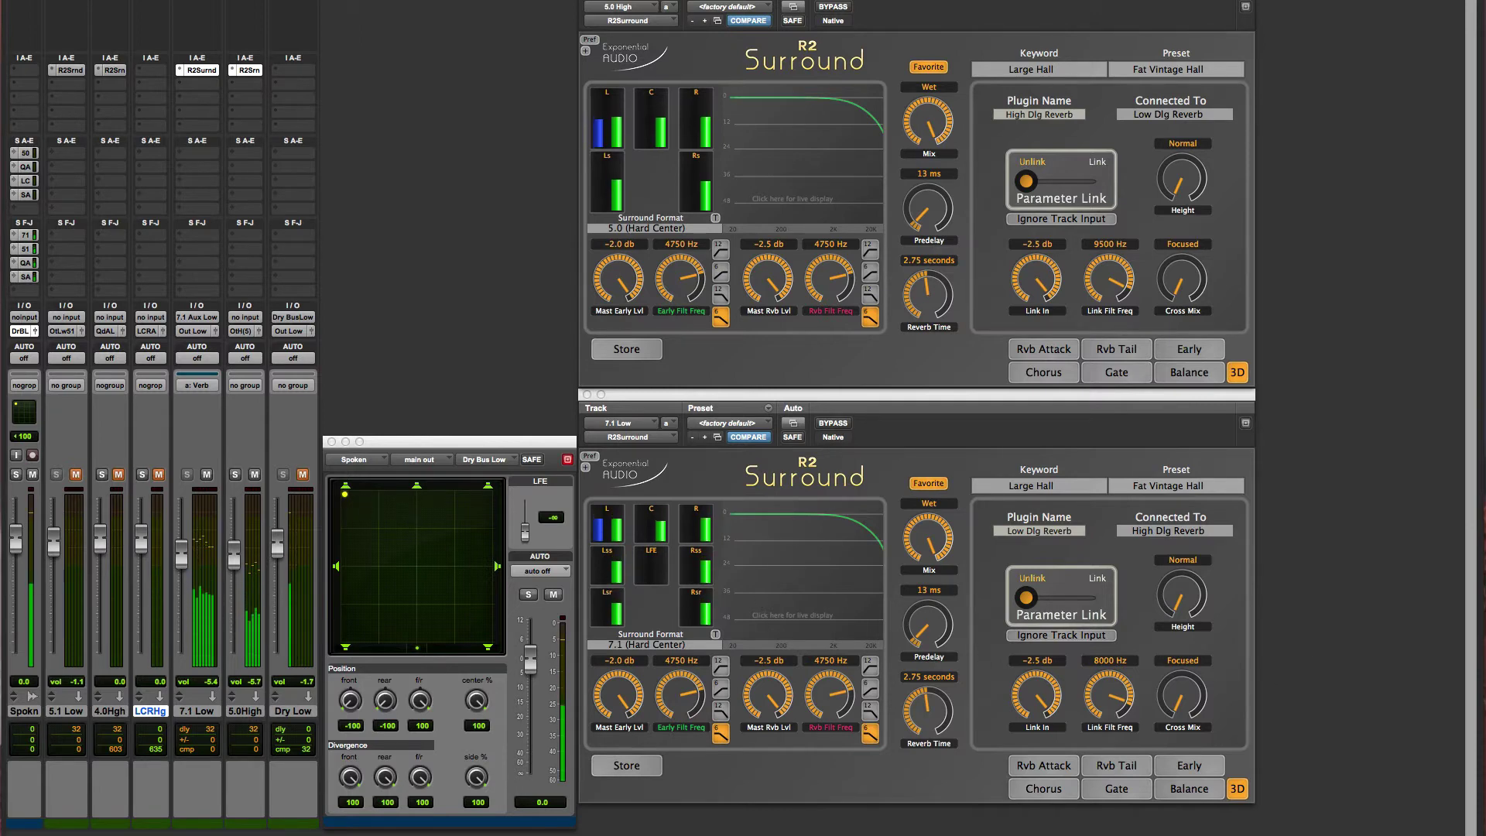
Pan the dialogue send from front centre to front left and cut the upper reverb's cross mix to 33%.
left_click_drag(344, 494, 490, 494)
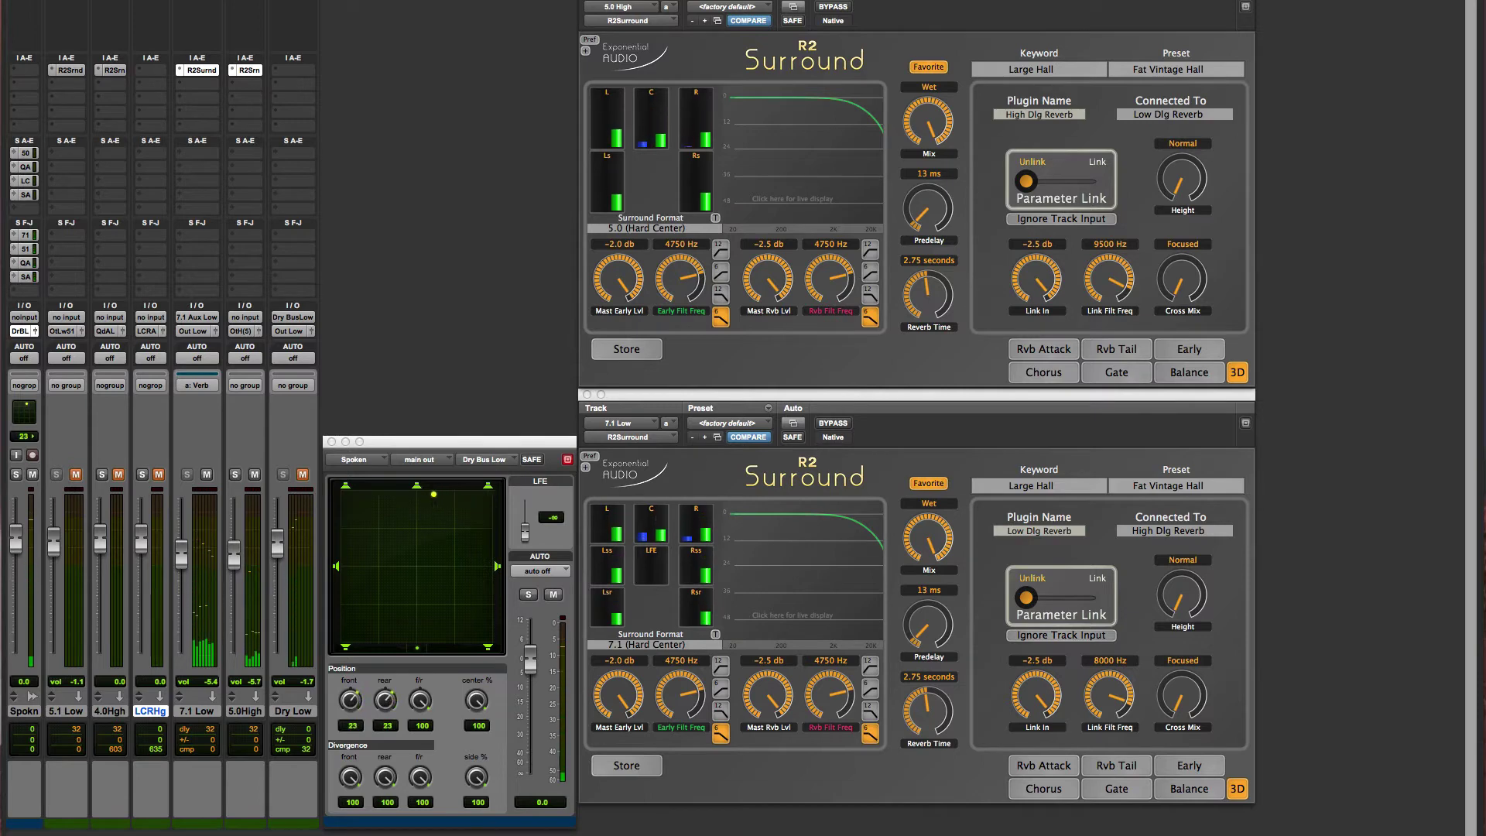
left_click_drag(490, 494, 345, 566)
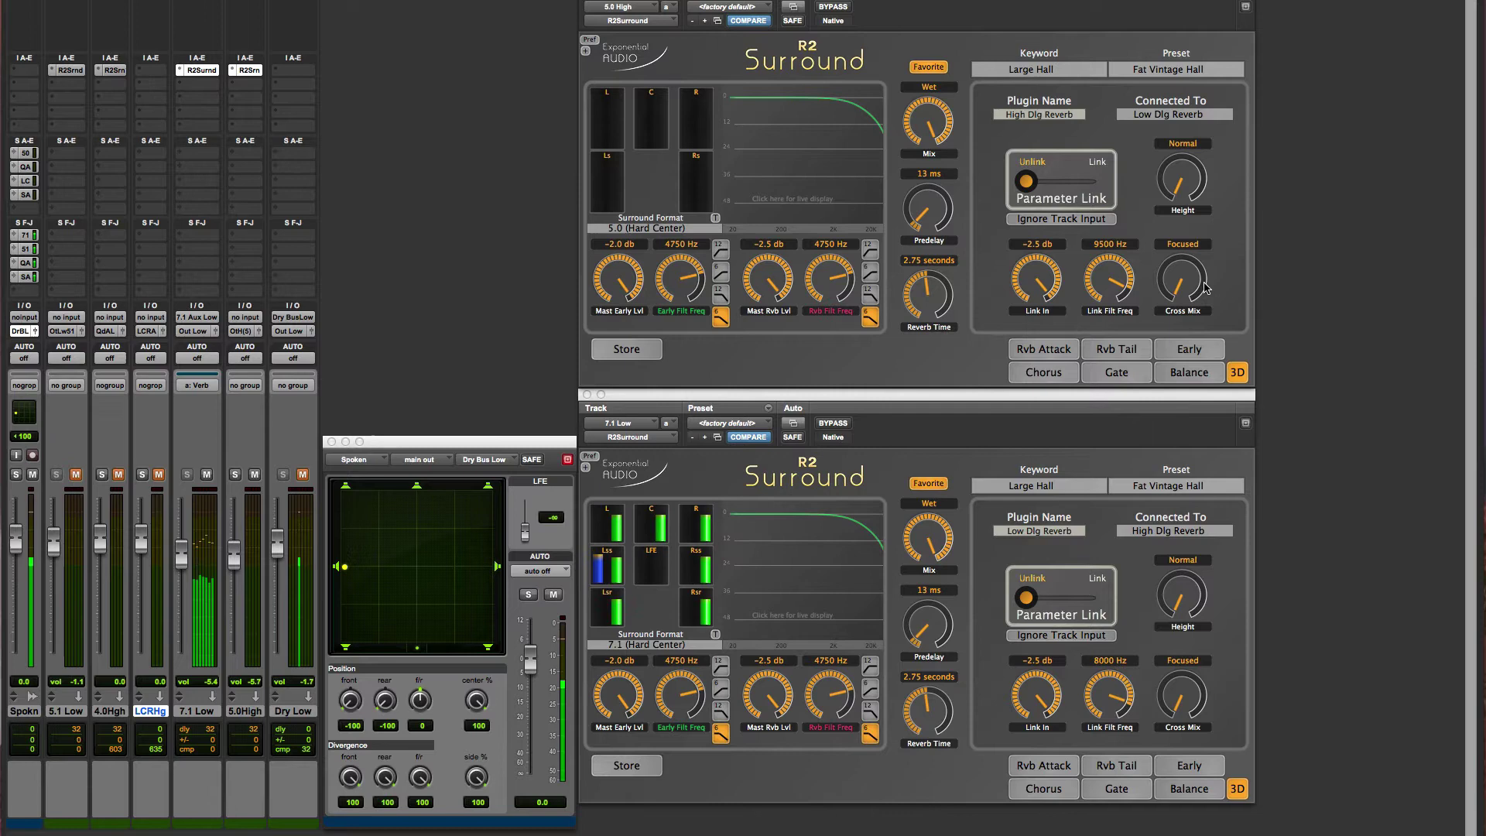
left_click_drag(1186, 292, 1174, 101)
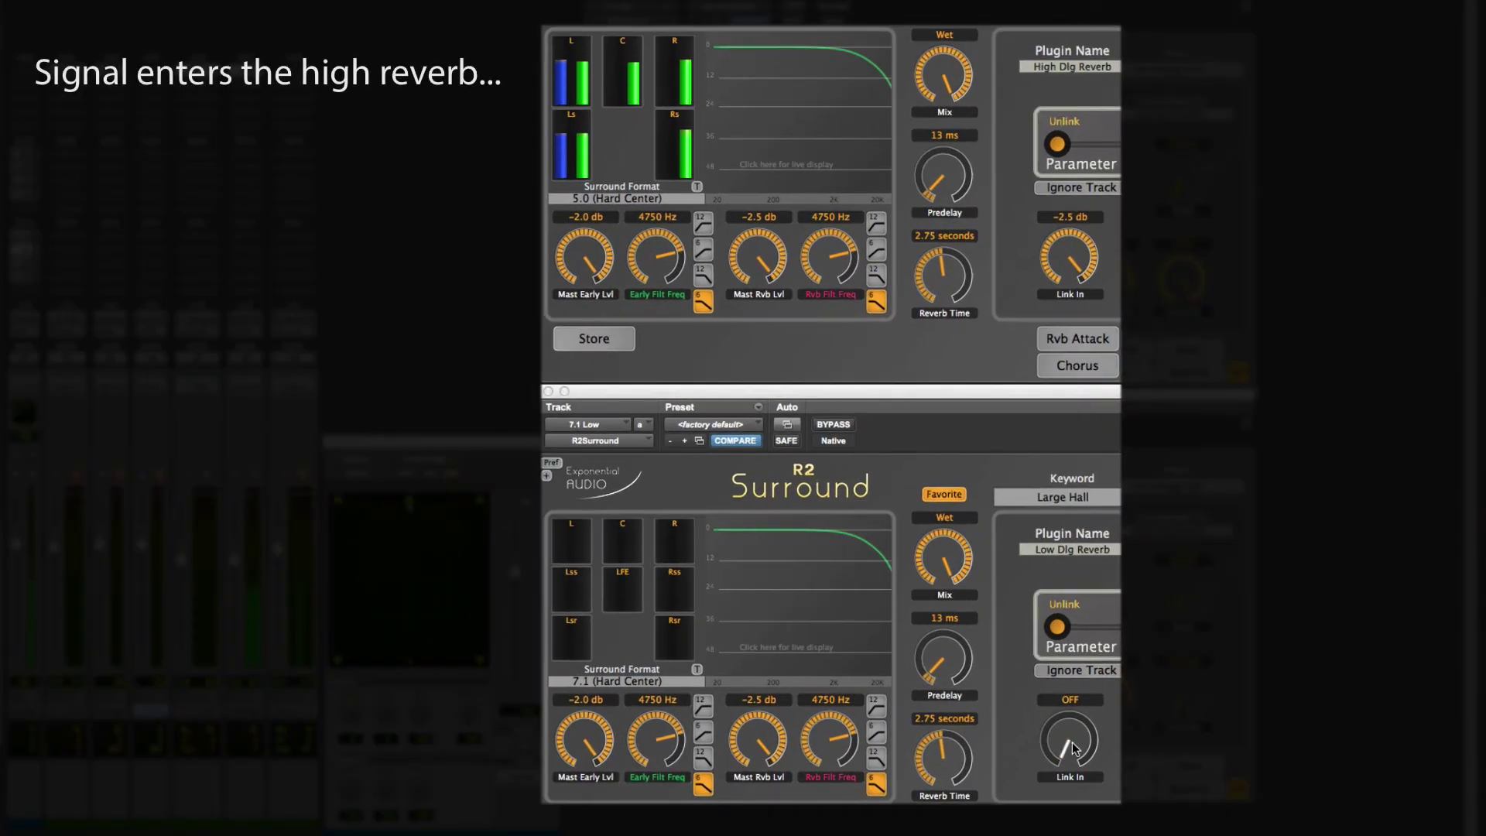
Raise Low Dlg Reverb's Link In from OFF back to 0.0 dB.
left_click_drag(1070, 742, 1027, 496)
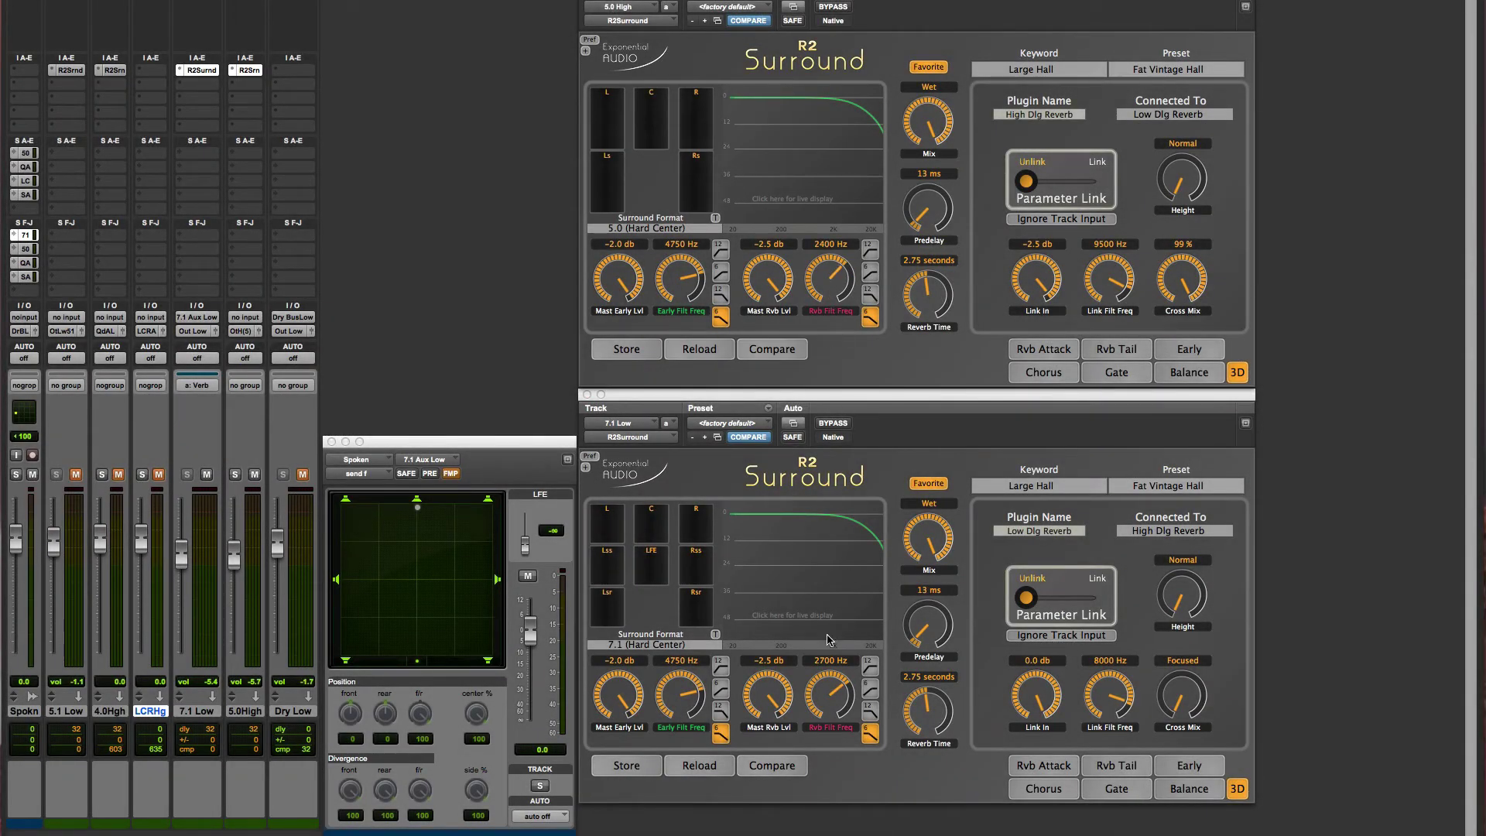
Raise the lower reverb's master level to 0.0 dB and load City Spaces 'Alleyway 3' on the upper reverb.
left_click_drag(783, 687, 784, 668)
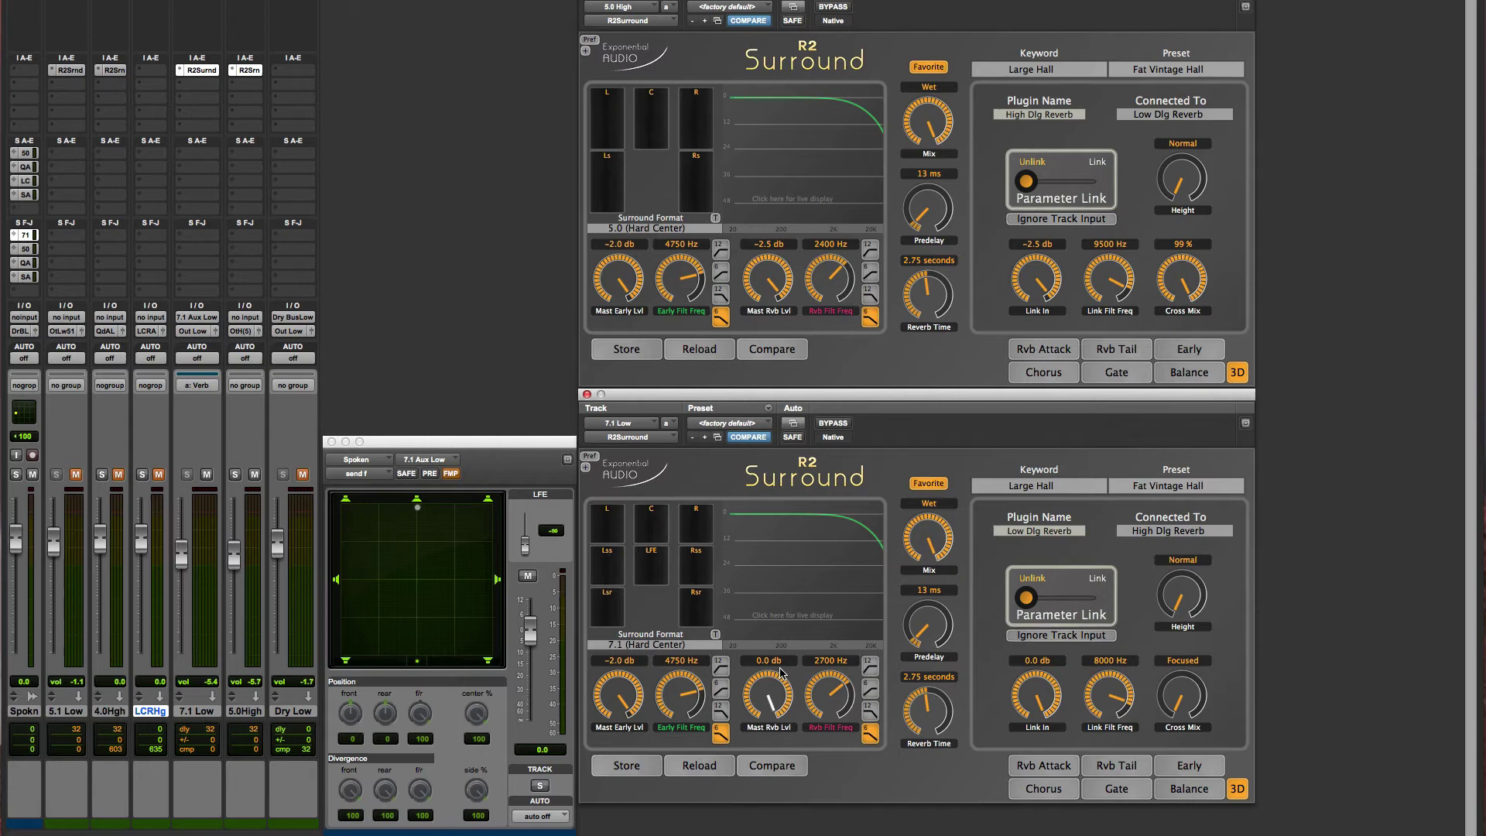
left_click(1068, 74)
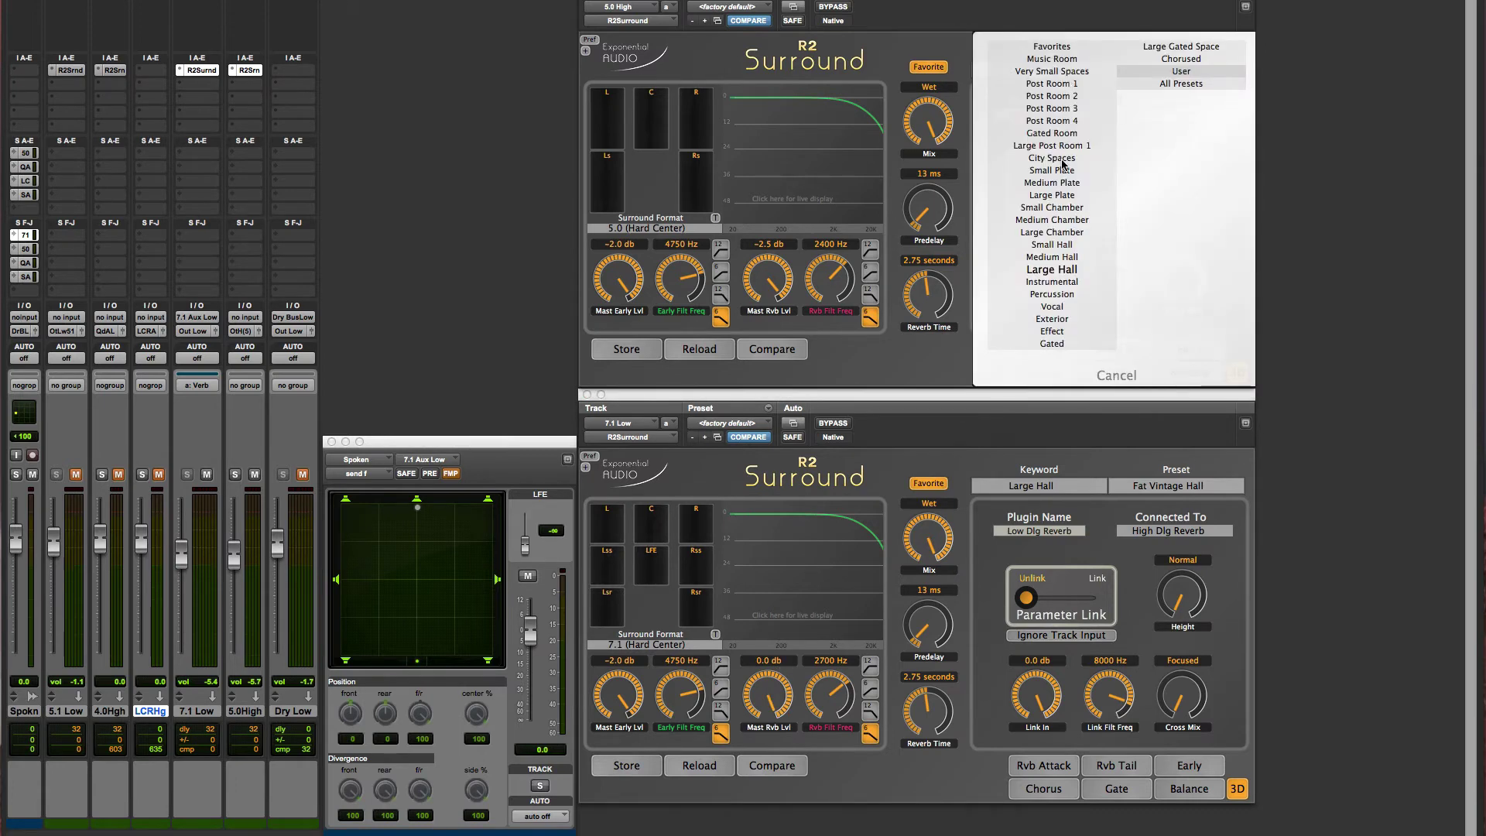
left_click(1064, 158)
left_click(1189, 75)
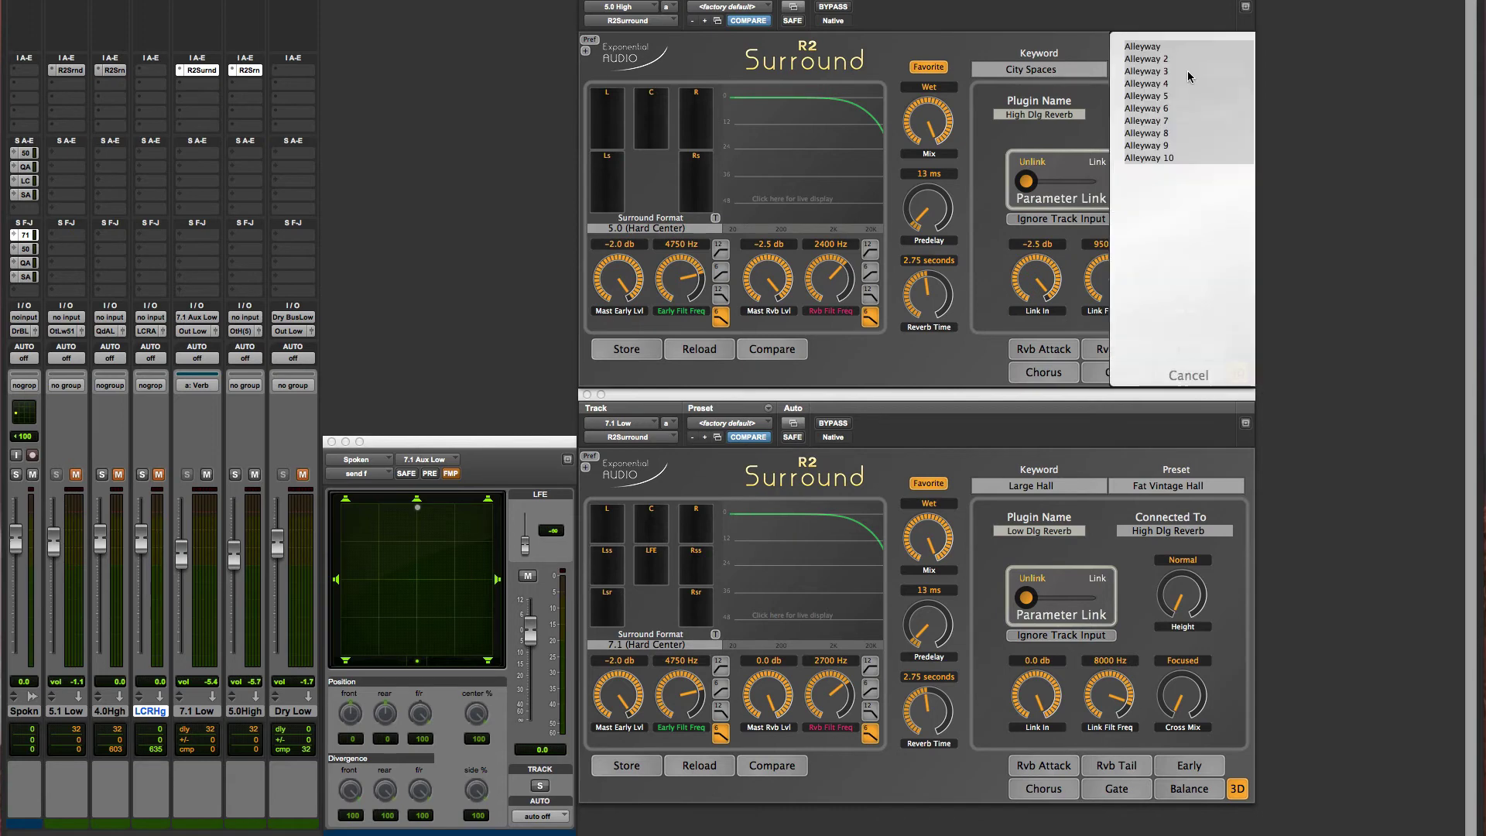
left_click(1149, 72)
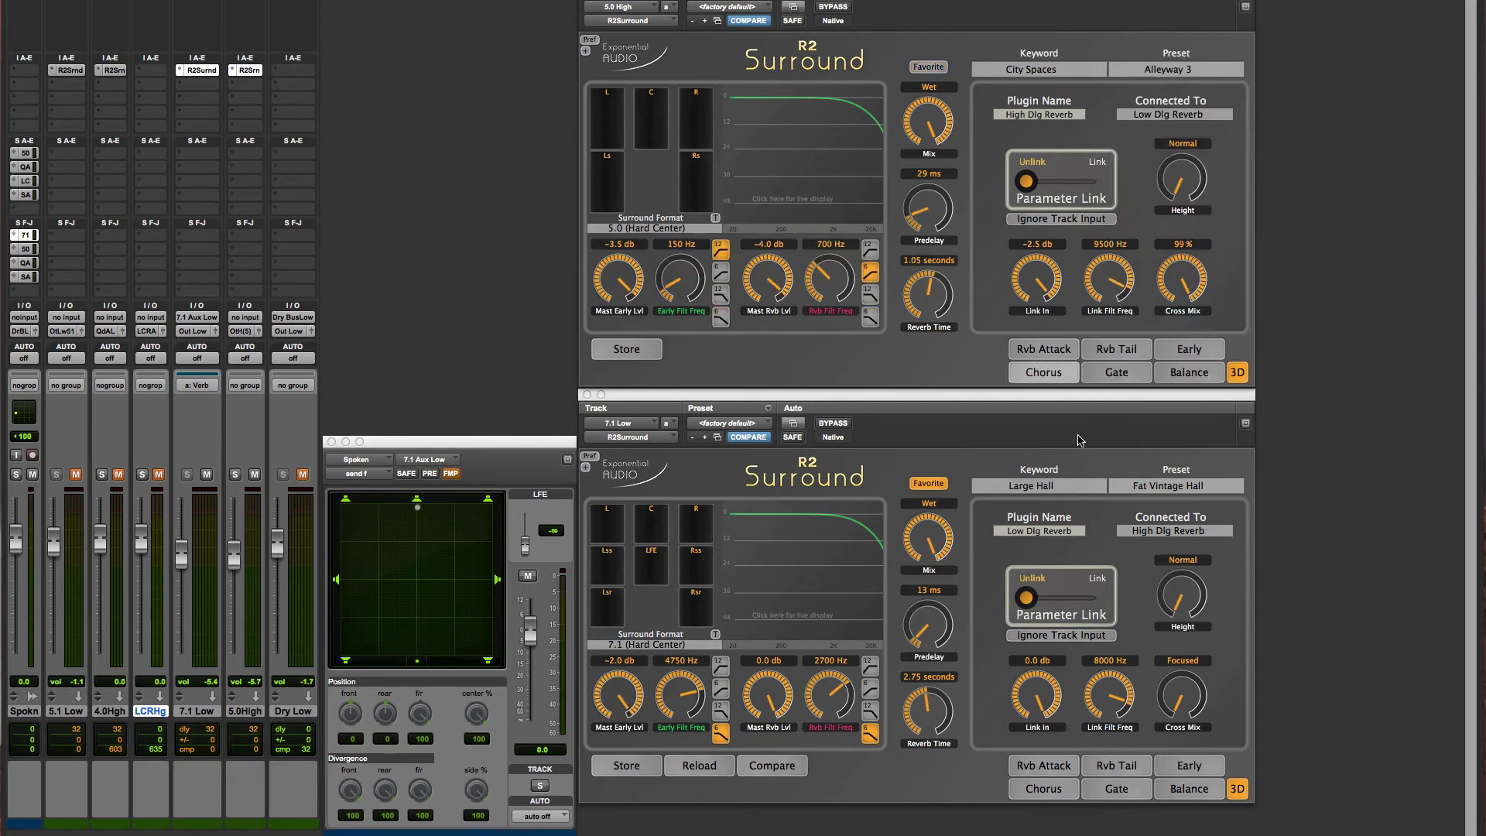
Load the Medium Plate preset 'Med FatPlate 2' on the lower reverb.
left_click(1057, 488)
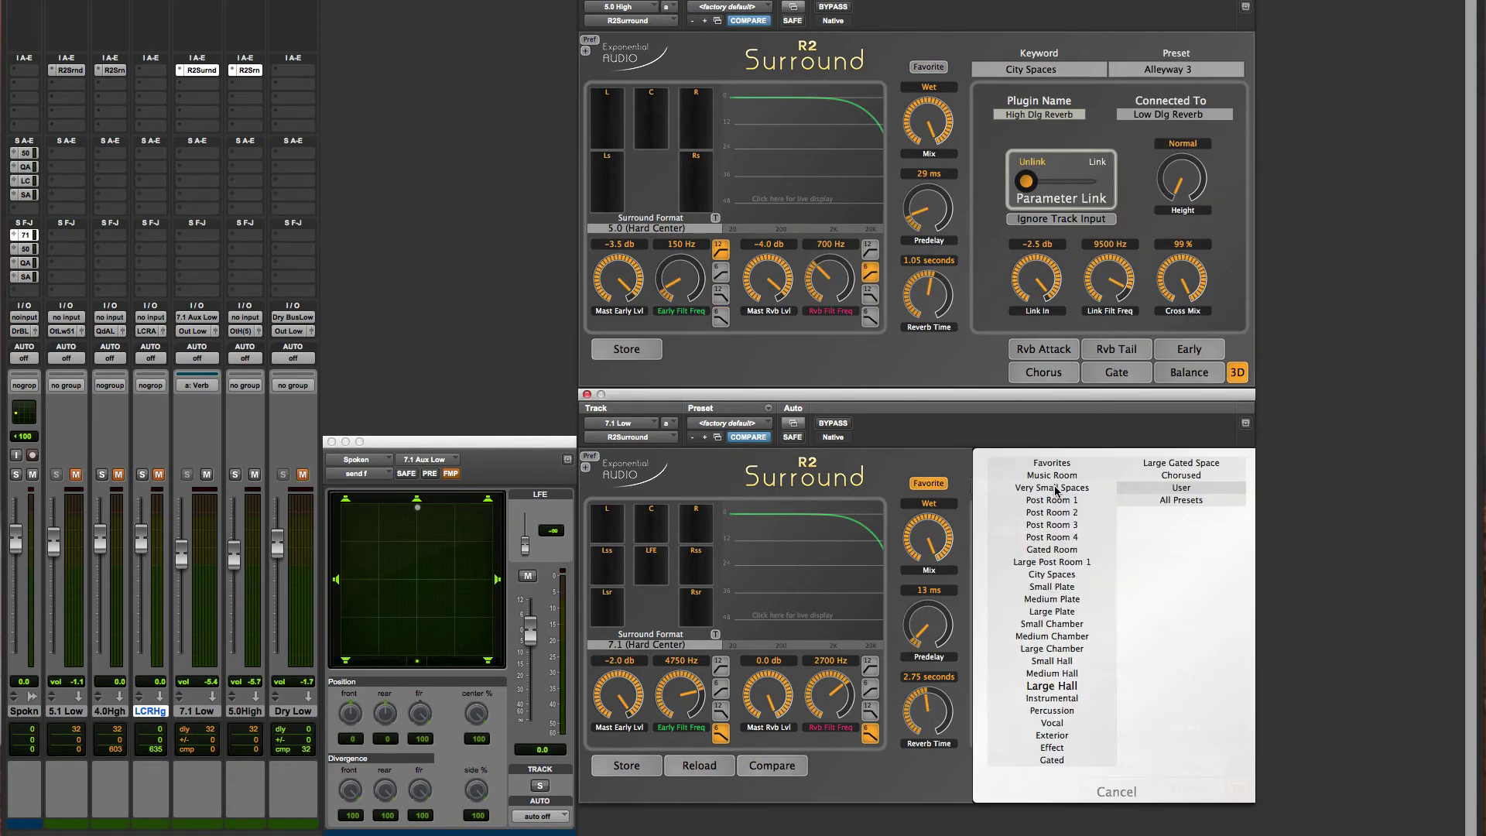
left_click(1061, 599)
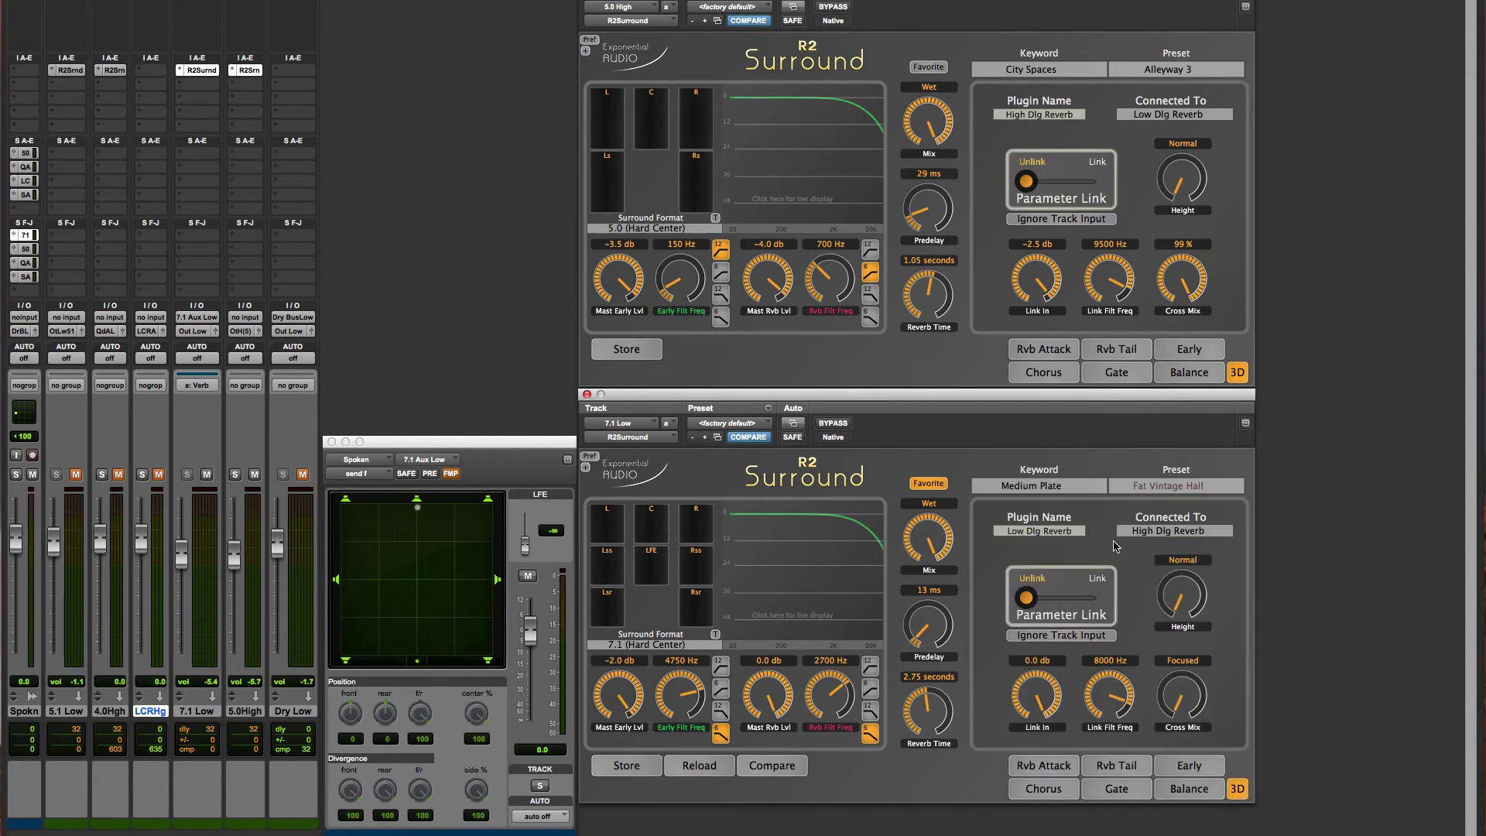
left_click(1154, 484)
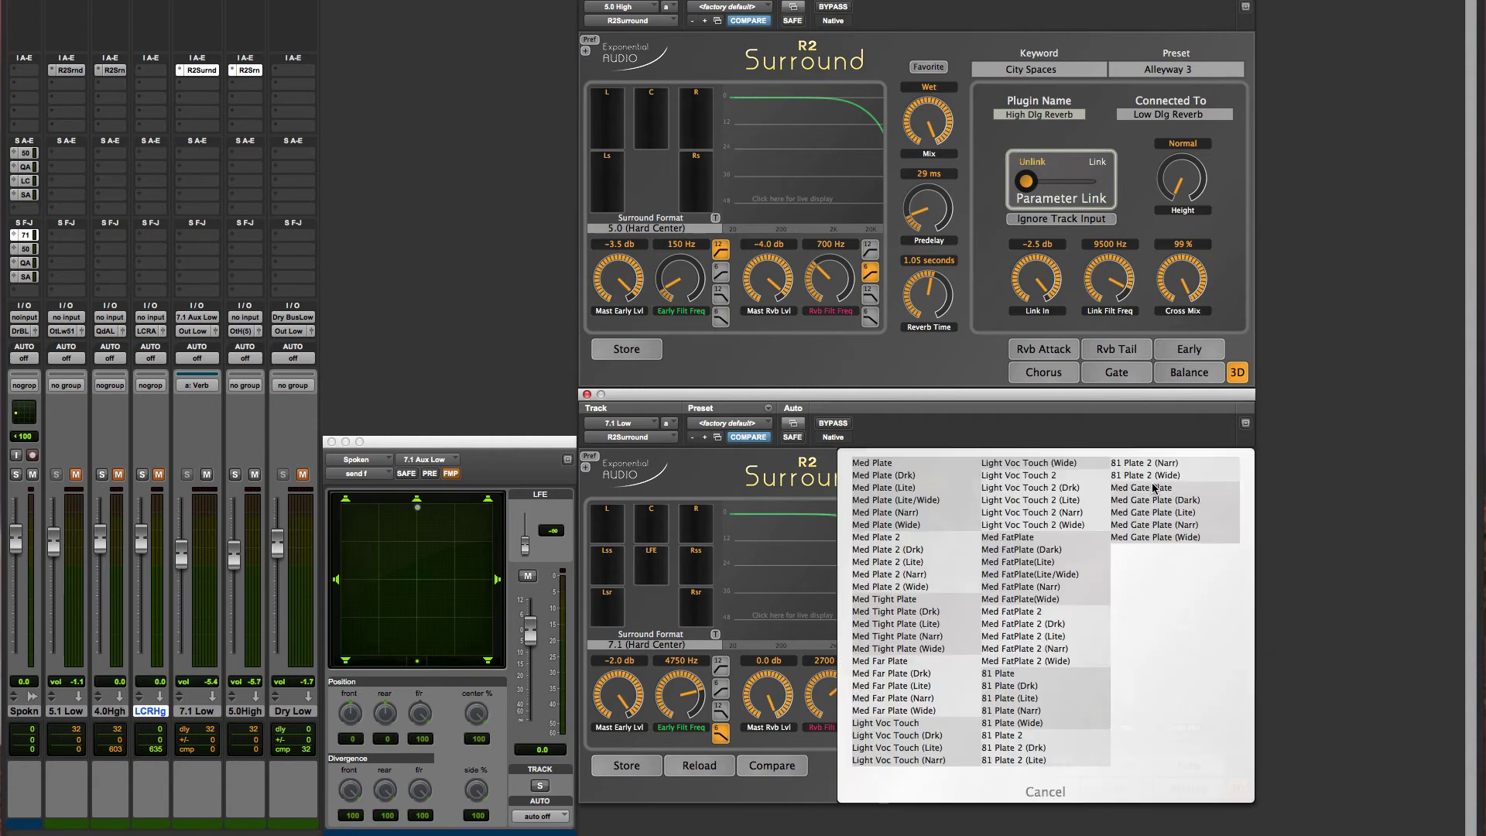
left_click(1072, 612)
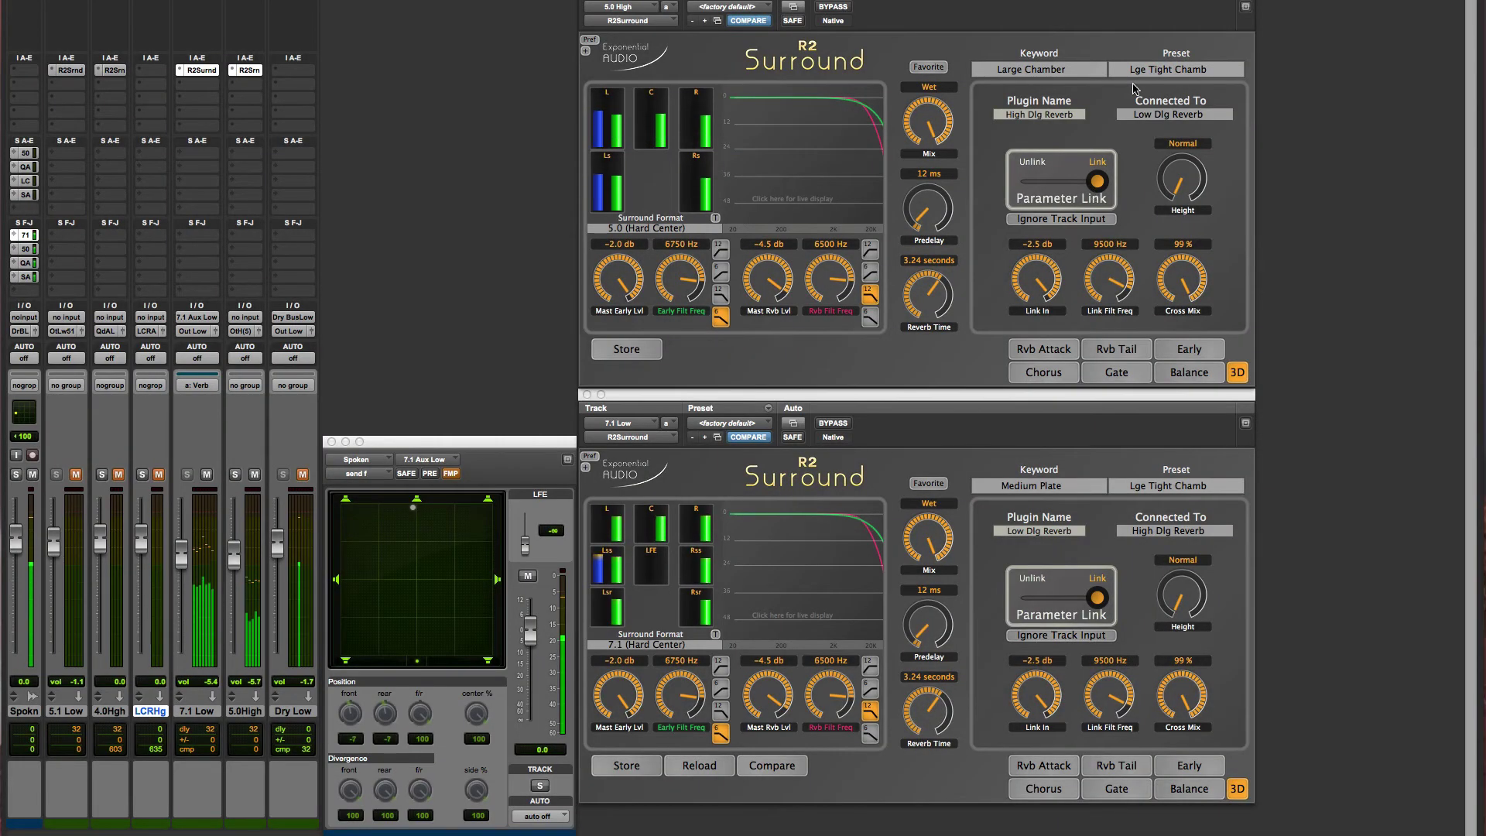
Lengthen the linked predelay and load Lge Tight Chamb 2 (Drk) into both reverbs.
left_click_drag(952, 213, 1022, 109)
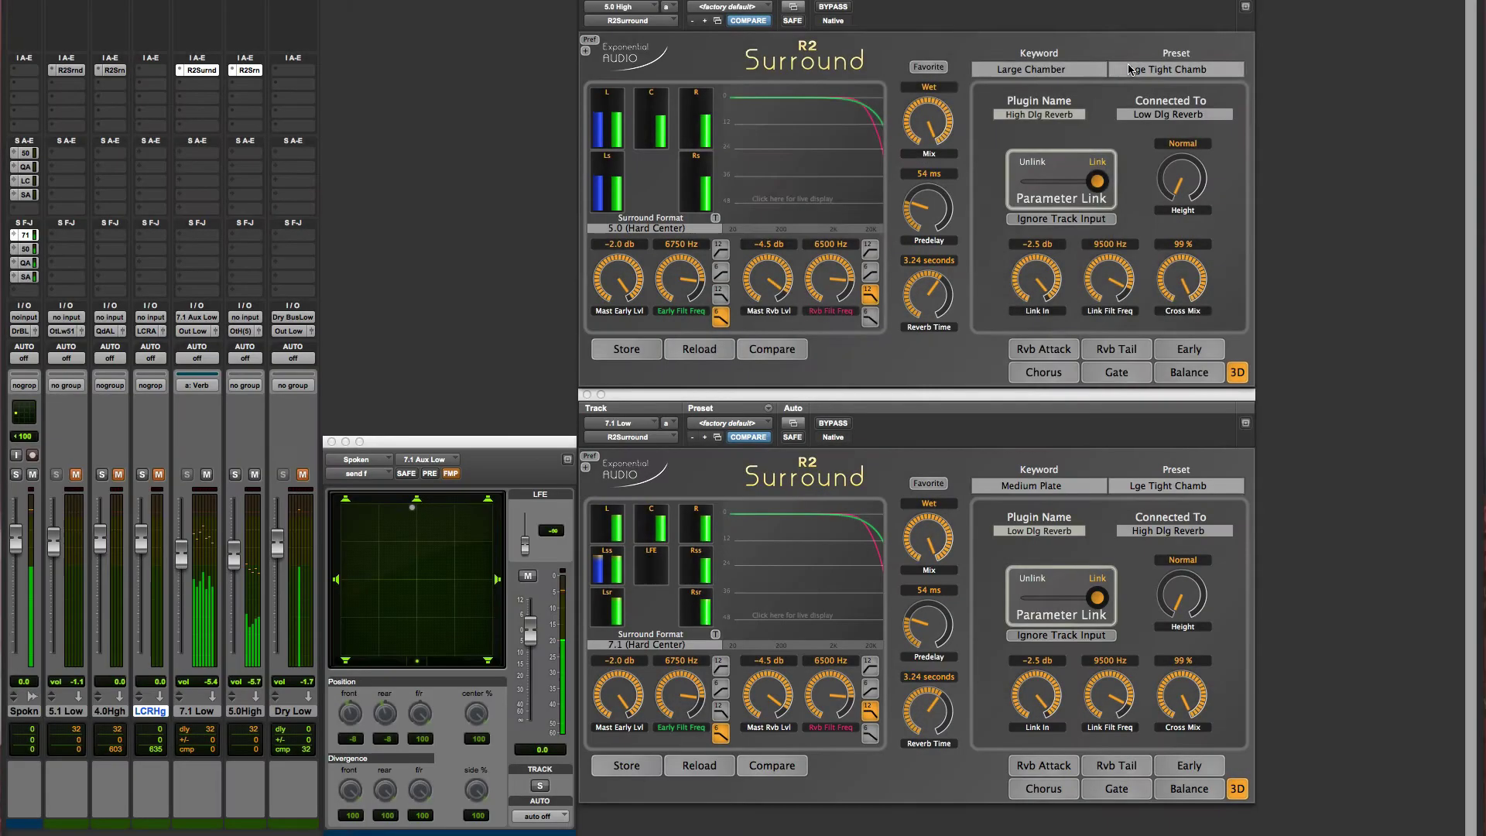
left_click(1114, 71)
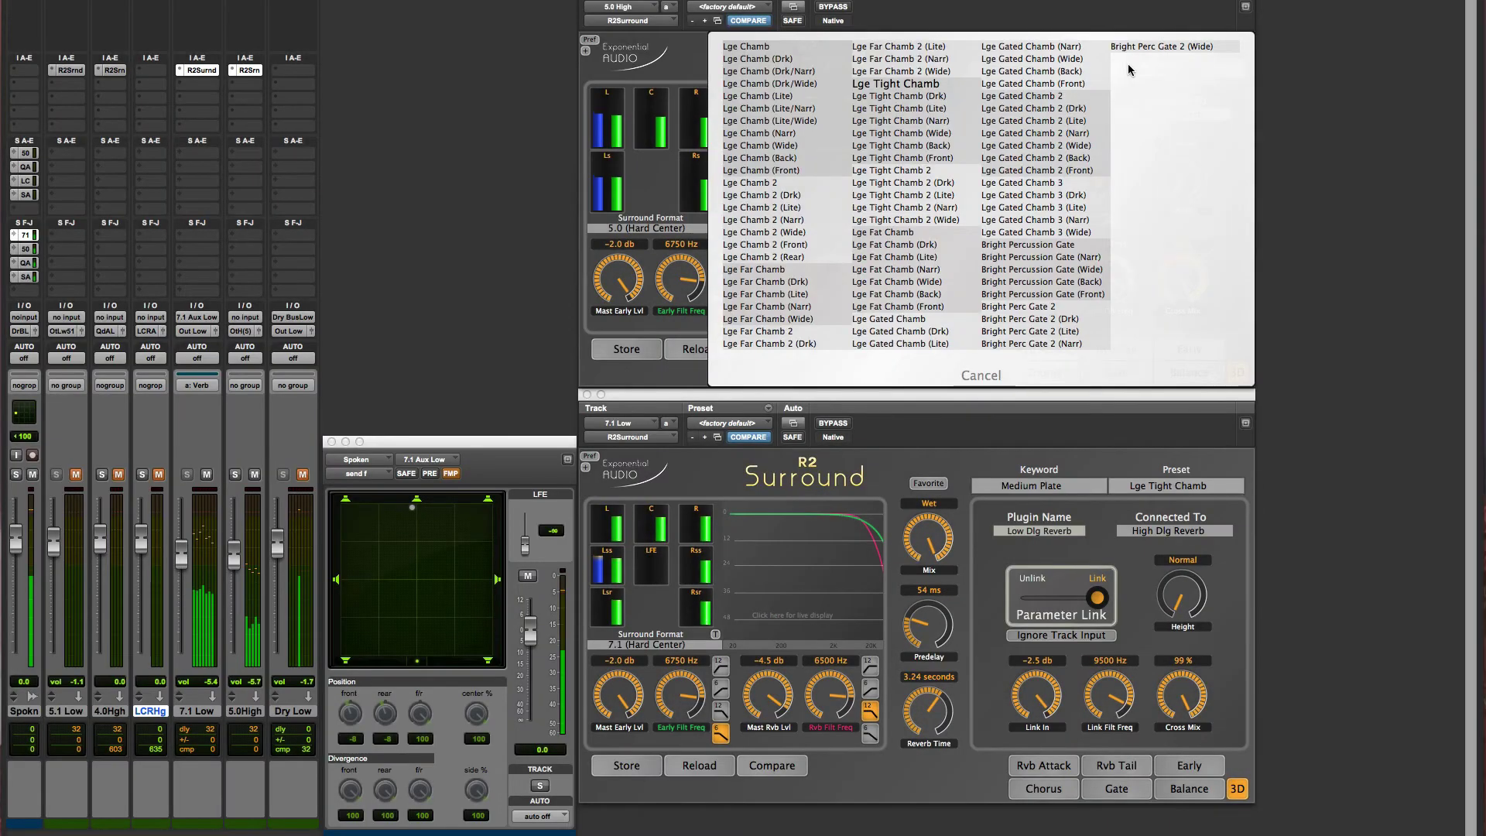
left_click(946, 185)
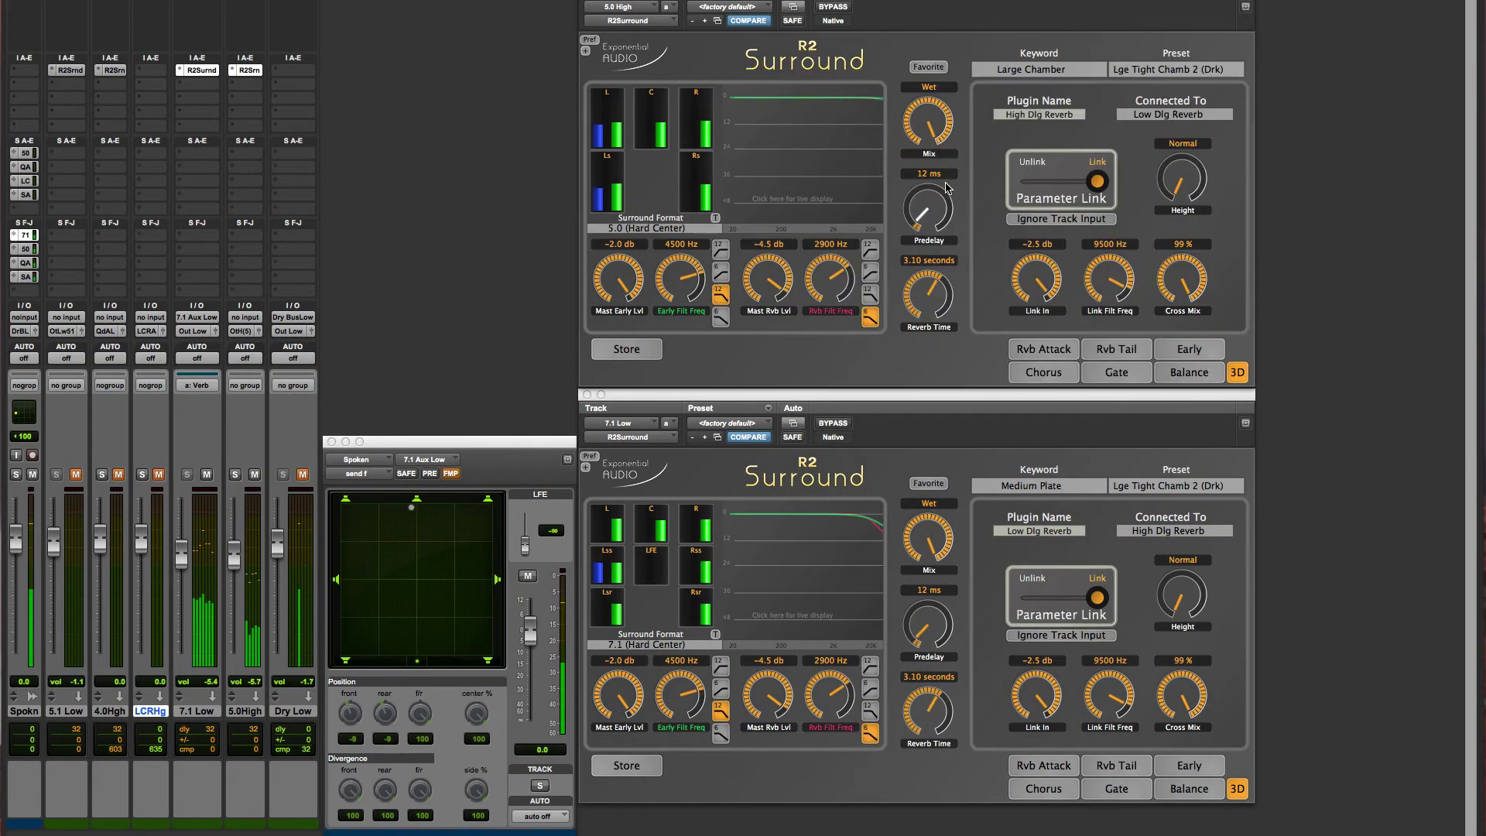